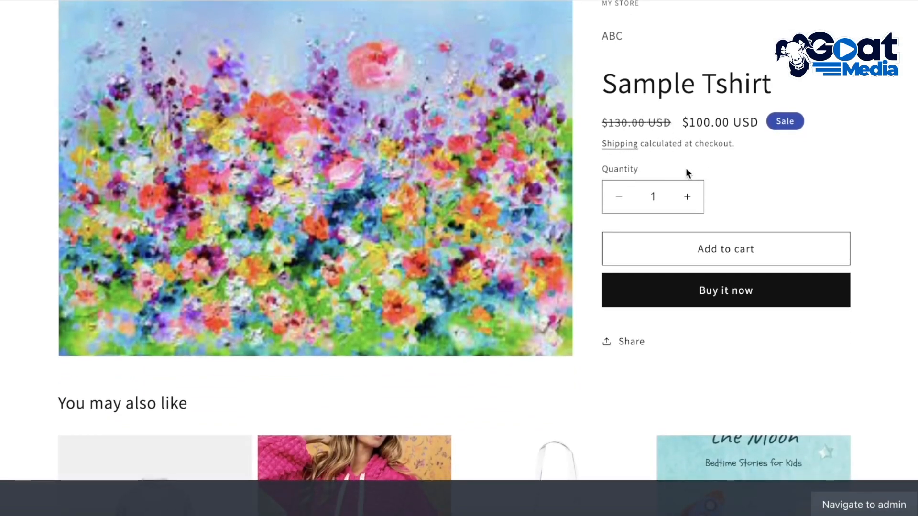
Open the Shopify App Store from the store admin's apps and sales channels settings
{"action": "scroll", "coordinate": [792, 177], "scroll_direction": "up", "scroll_amount": 2}
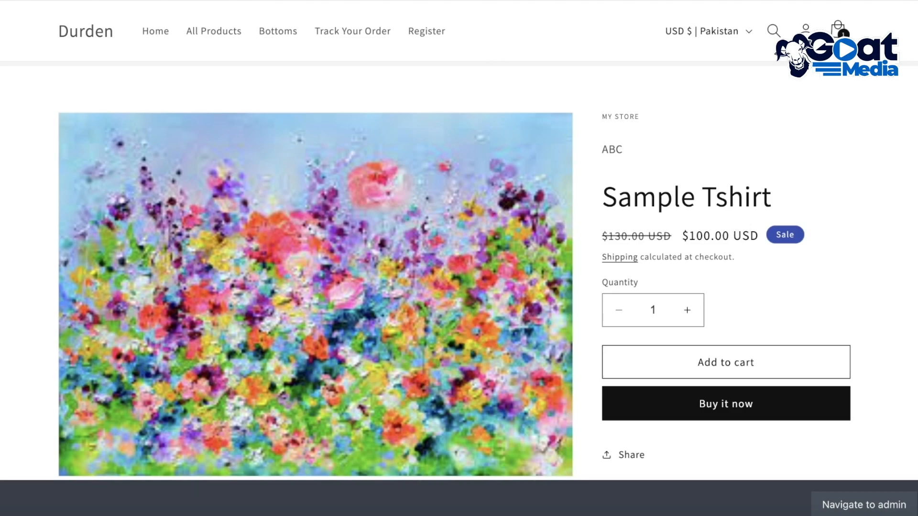
{"action": "left_click", "coordinate": [453, 1]}
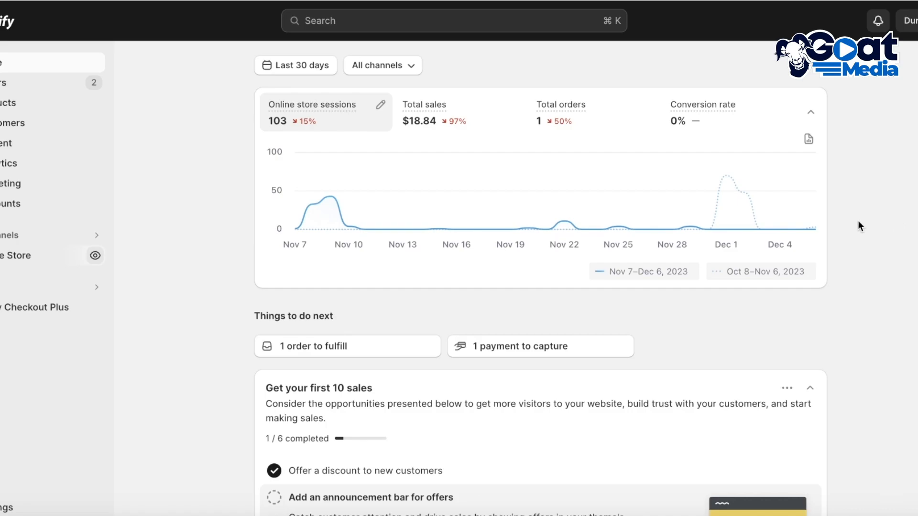
{"action": "left_click", "coordinate": [4, 509]}
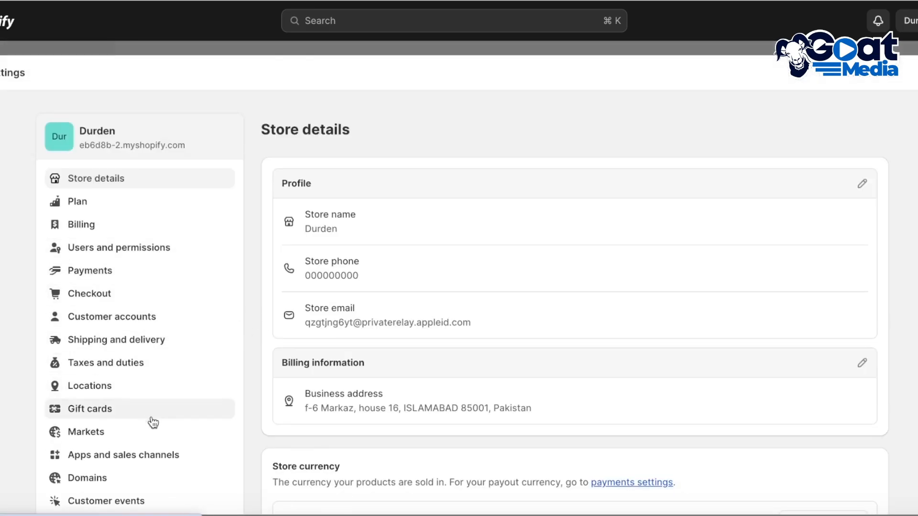
{"action": "left_click", "coordinate": [145, 457]}
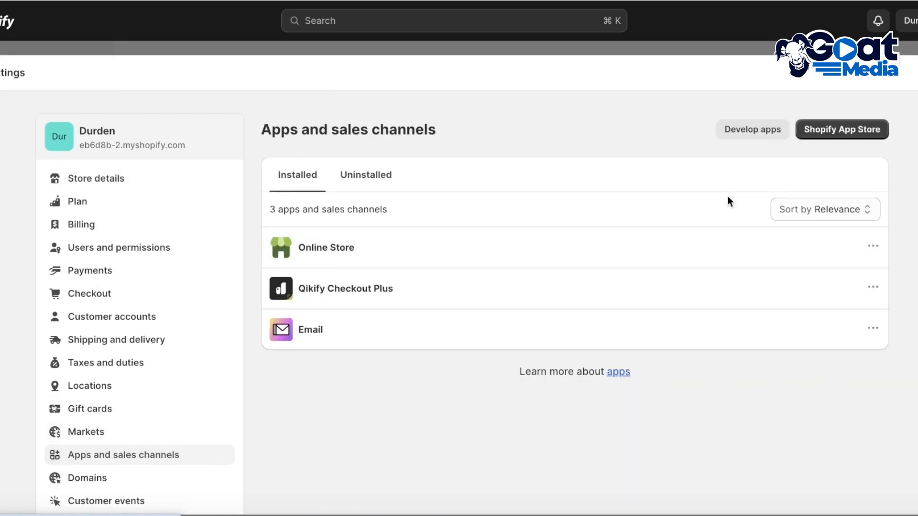
{"action": "left_click", "coordinate": [834, 133]}
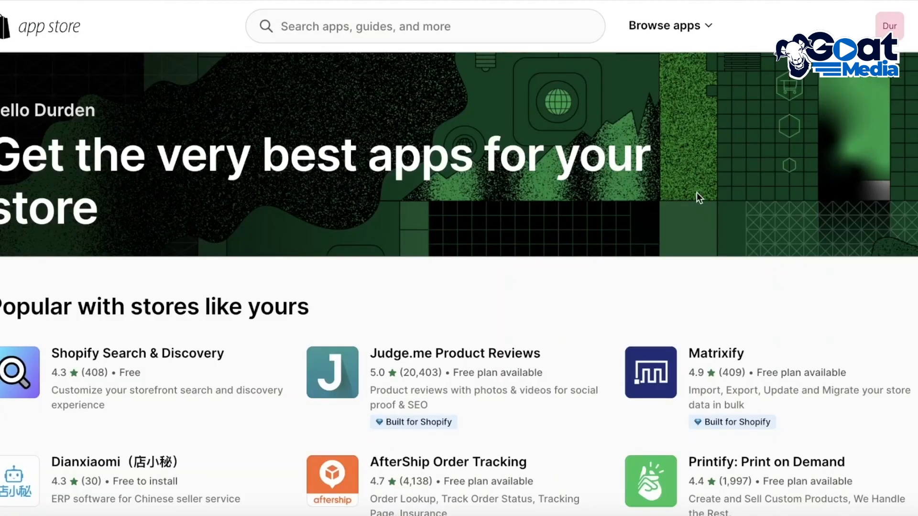
Search the app store for "judge me" and install the Judge.me Product Reviews app on the store
{"action": "left_click", "coordinate": [439, 29]}
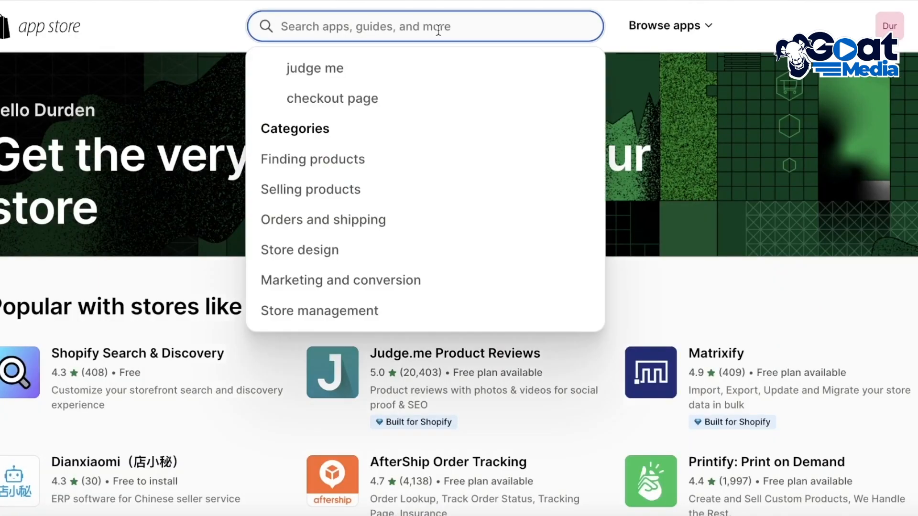
{"action": "left_click", "coordinate": [414, 66]}
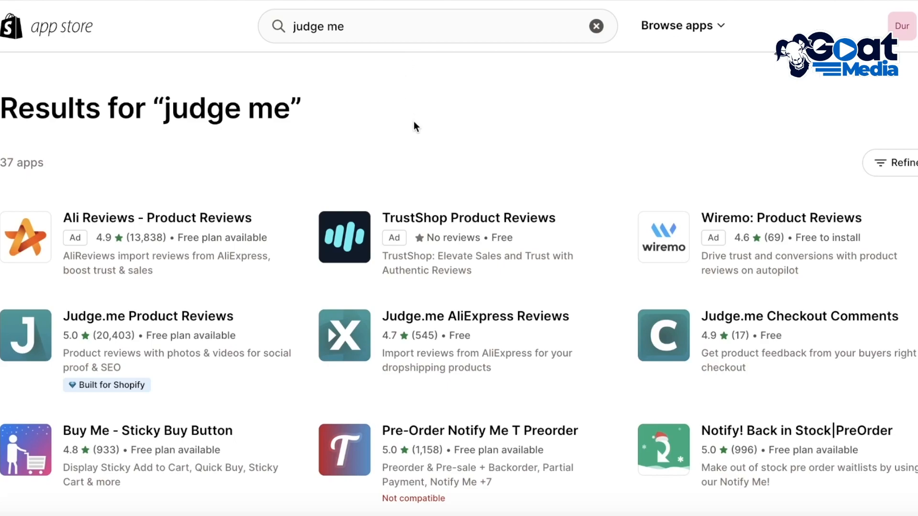
{"action": "left_click", "coordinate": [31, 342]}
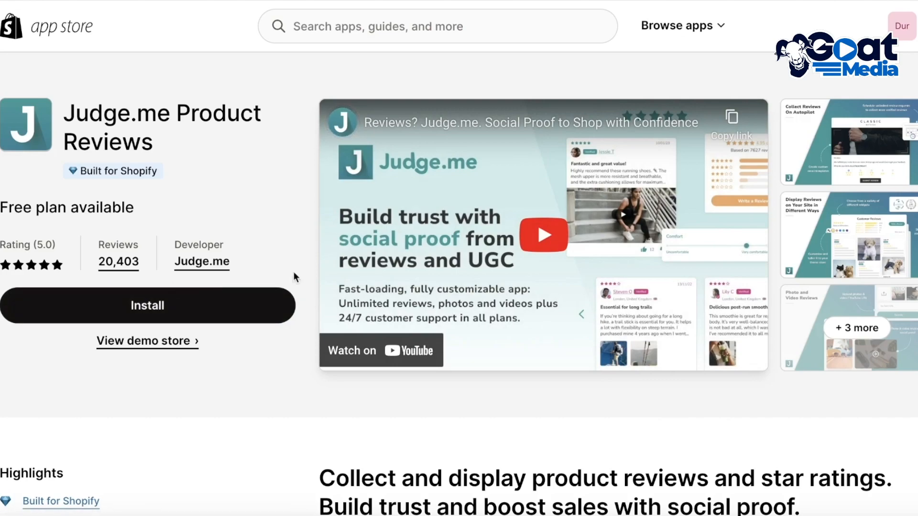
{"action": "left_click", "coordinate": [200, 302]}
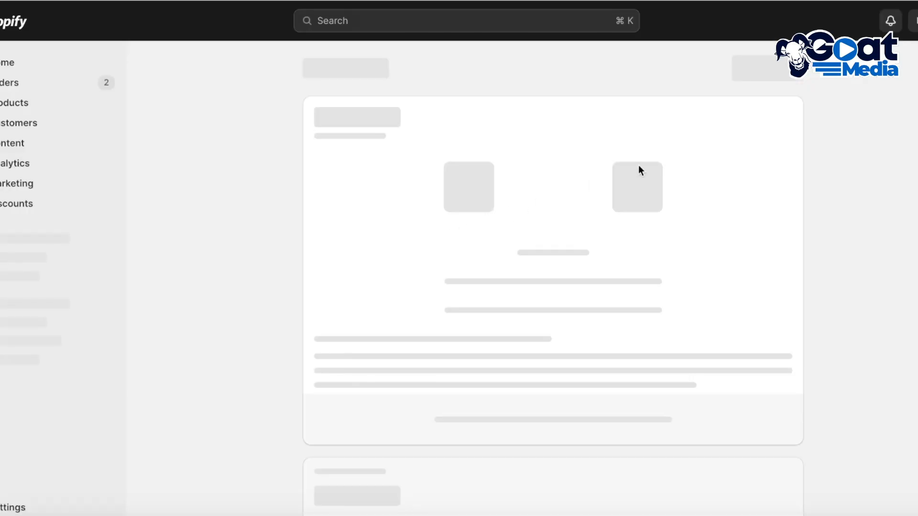
{"action": "left_click", "coordinate": [784, 72]}
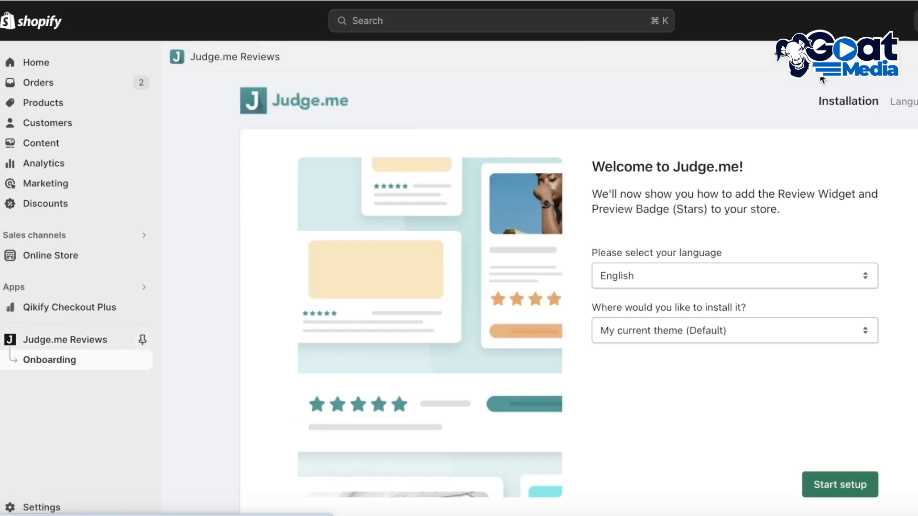
Start the Judge.me setup in English for the current theme and pin the app to the admin navigation
{"action": "scroll", "coordinate": [846, 207], "scroll_direction": "down", "scroll_amount": 1}
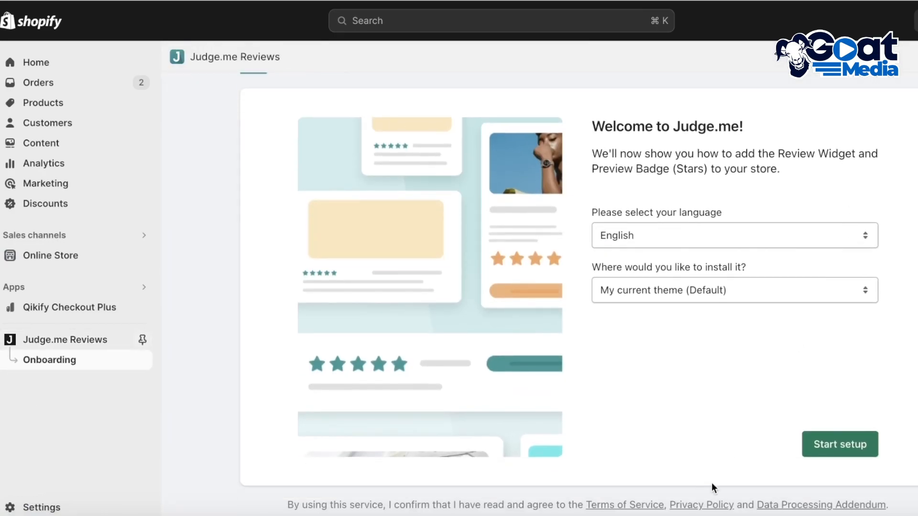
{"action": "left_click", "coordinate": [847, 447]}
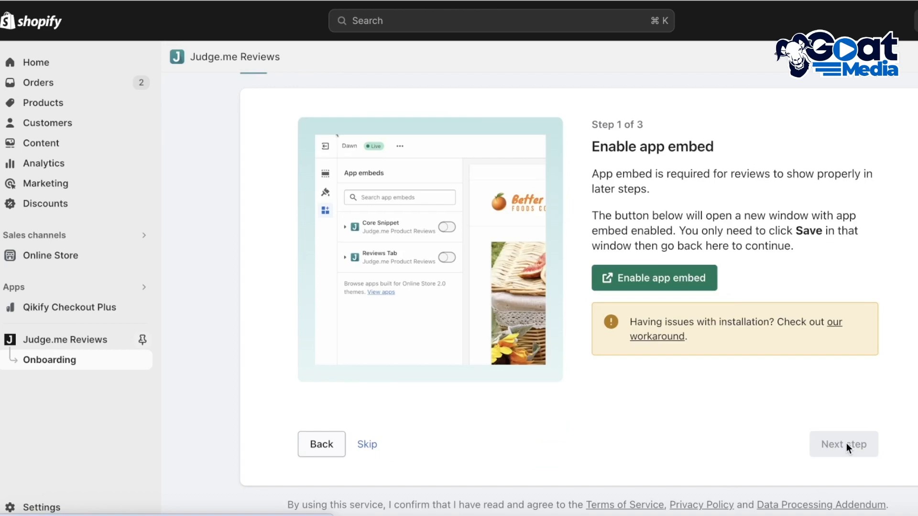
{"action": "left_click", "coordinate": [142, 340]}
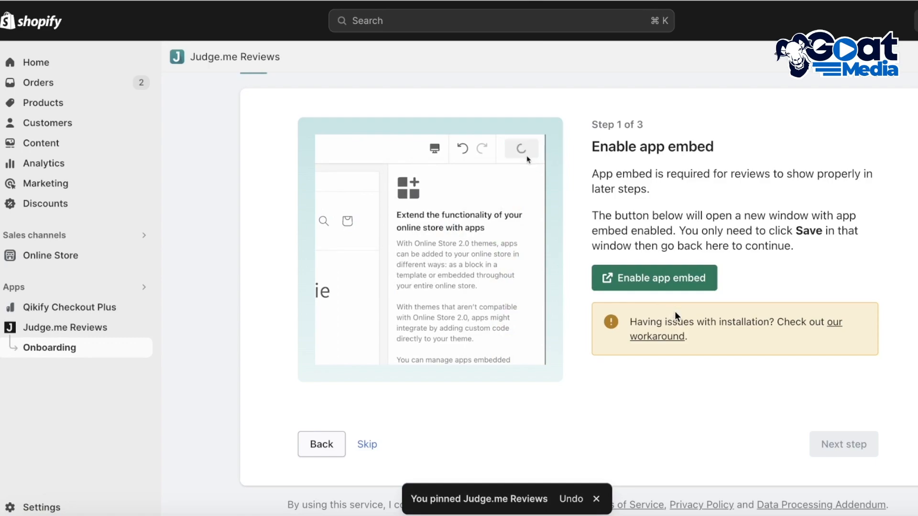
Enable the Judge.me app embed and install the Review Widget in the live theme, completing setup steps 1 and 2
{"action": "scroll", "coordinate": [819, 328], "scroll_direction": "up", "scroll_amount": 1}
{"action": "left_click", "coordinate": [660, 318]}
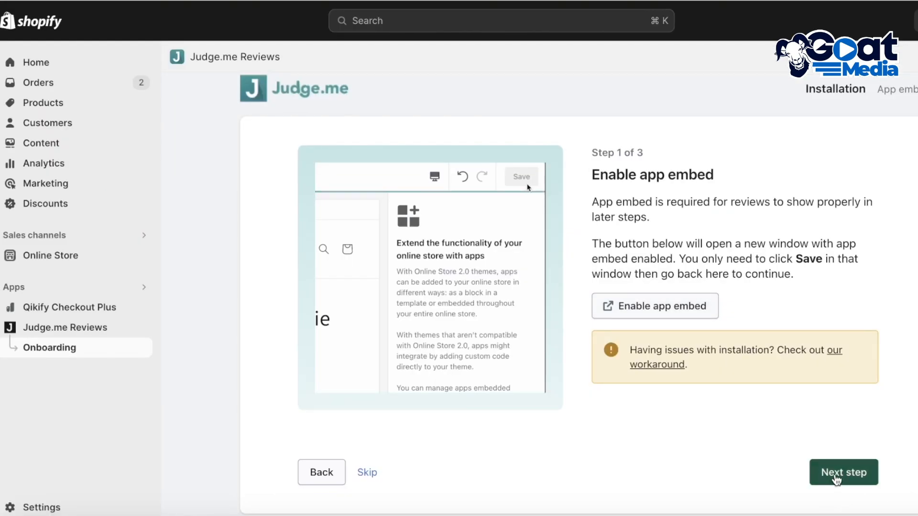
{"action": "left_click", "coordinate": [837, 478]}
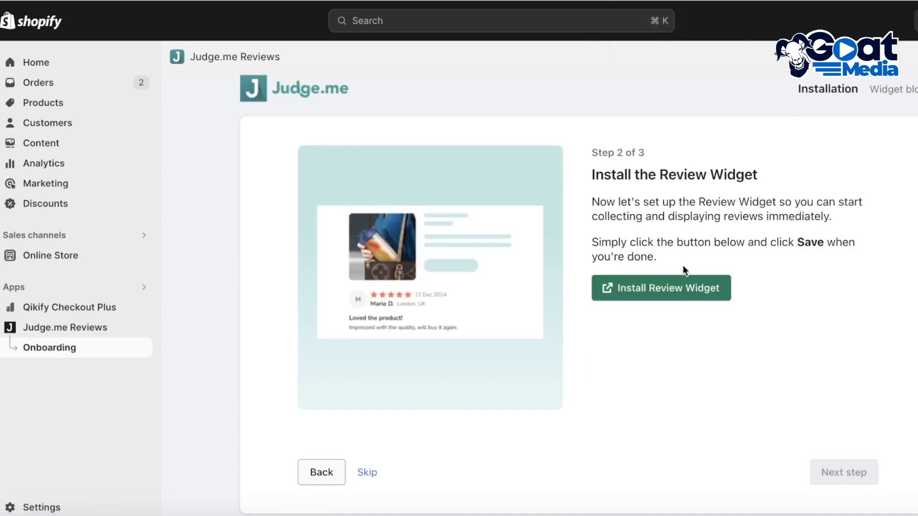
{"action": "left_click", "coordinate": [638, 292]}
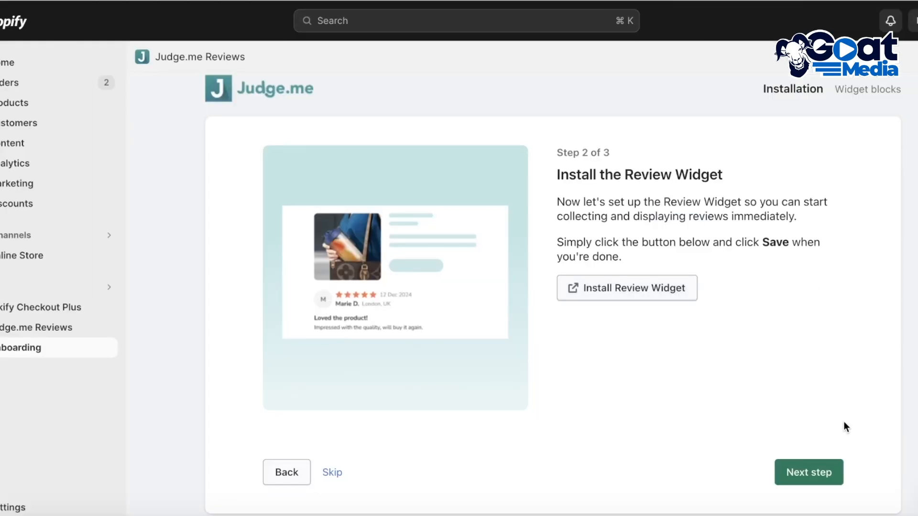
{"action": "left_click", "coordinate": [807, 474]}
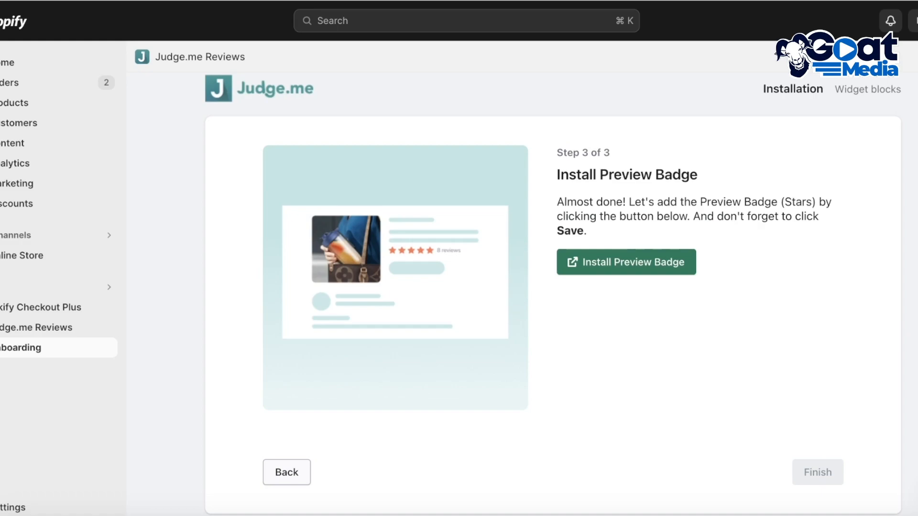
Install and save the Judge.me Preview Badge in the theme, and finish the onboarding
{"action": "scroll", "coordinate": [838, 430], "scroll_direction": "down", "scroll_amount": 1}
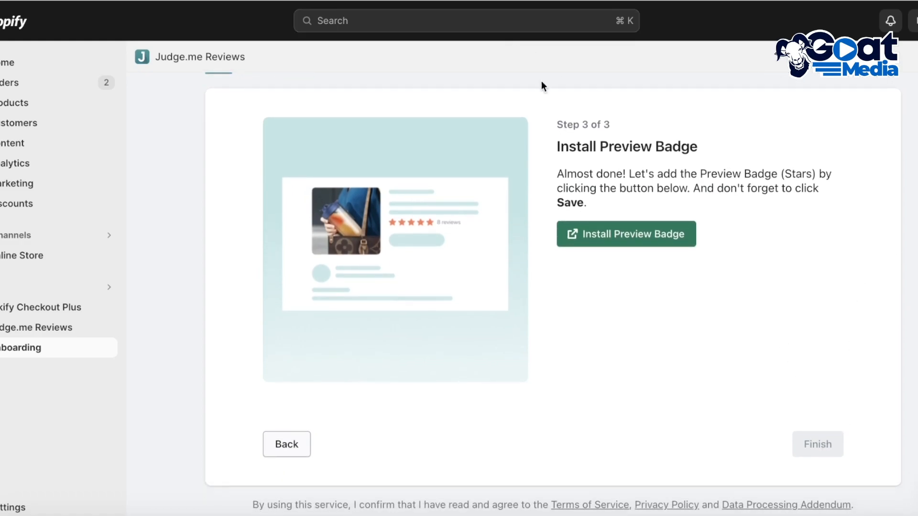
{"action": "left_click", "coordinate": [636, 239]}
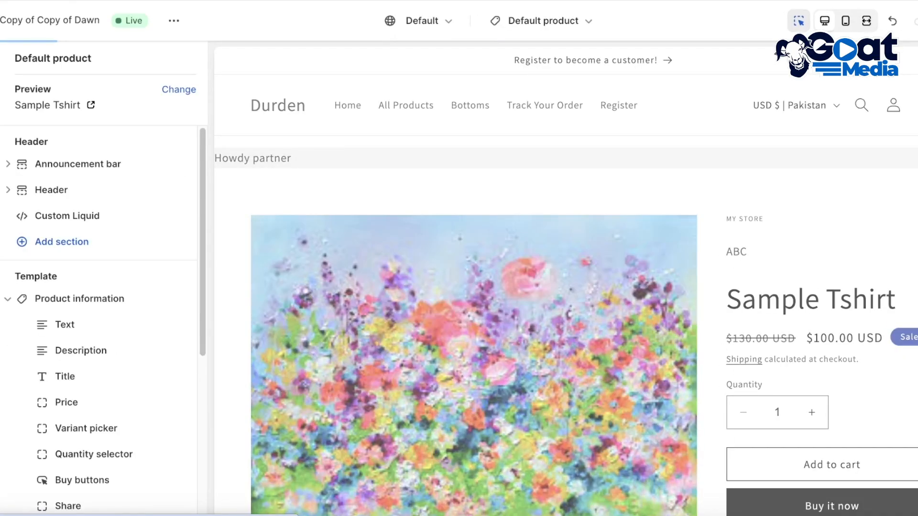
{"action": "scroll", "coordinate": [379, 72], "scroll_direction": "down", "scroll_amount": 2}
{"action": "key", "text": "ctrl+s"}
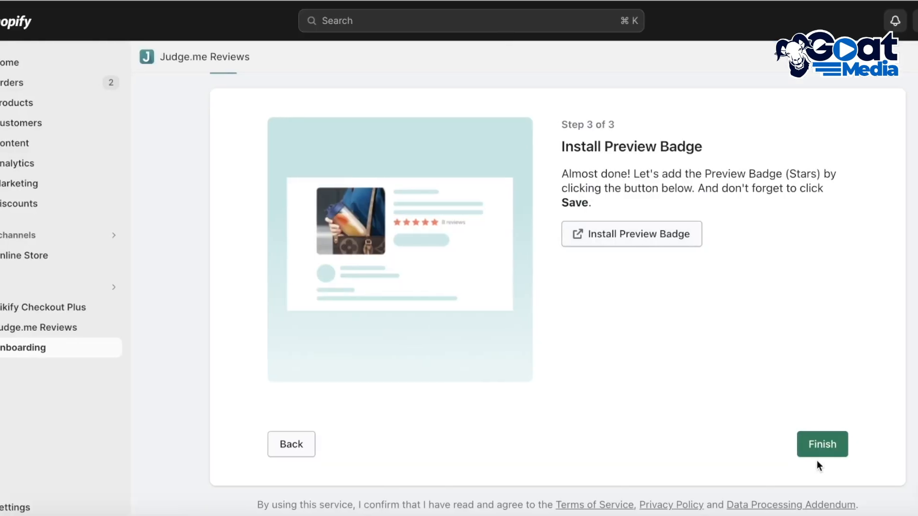
{"action": "left_click", "coordinate": [846, 444]}
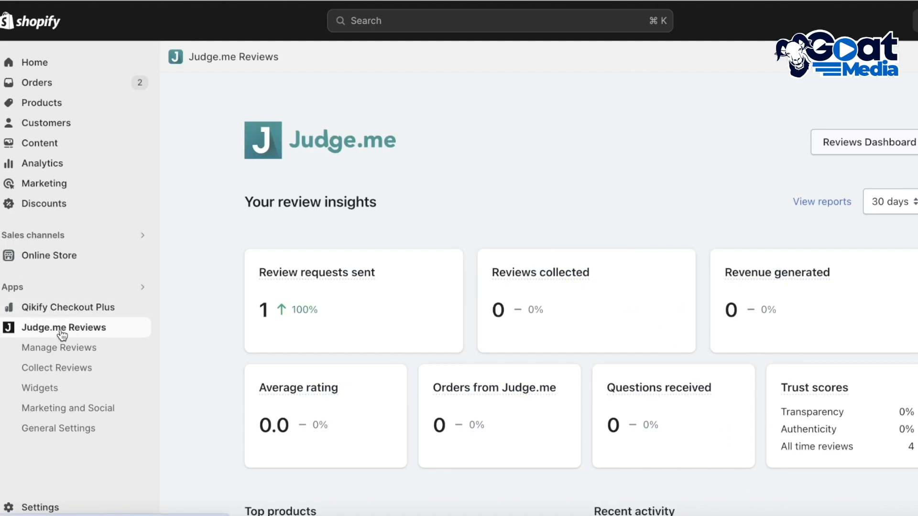
Open the current theme, Copy of Copy of Dawn, for customization and switch to the Default product template
{"action": "left_click", "coordinate": [60, 252]}
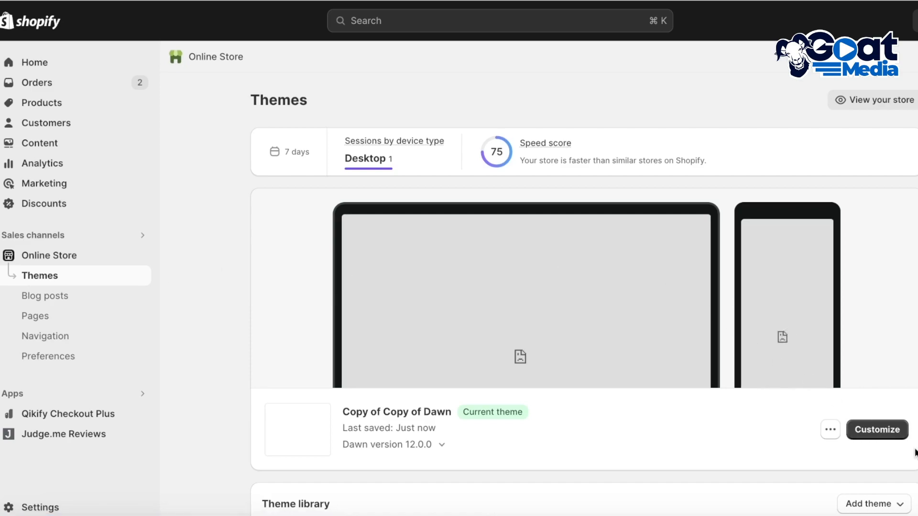
{"action": "left_click", "coordinate": [898, 433]}
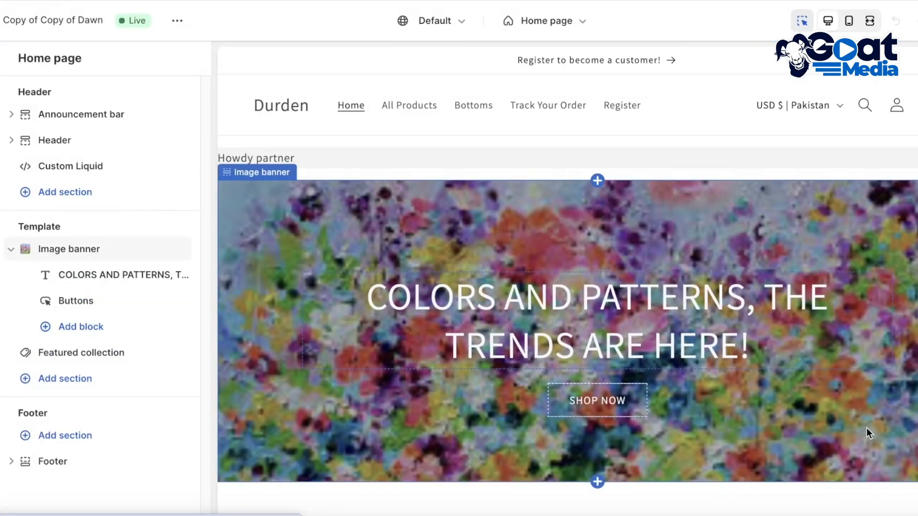
{"action": "left_click", "coordinate": [538, 20]}
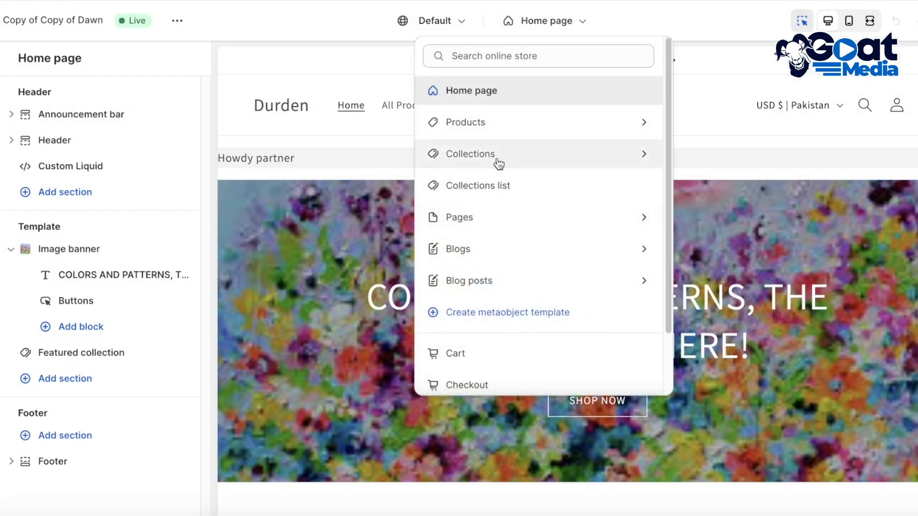
{"action": "left_click", "coordinate": [485, 122]}
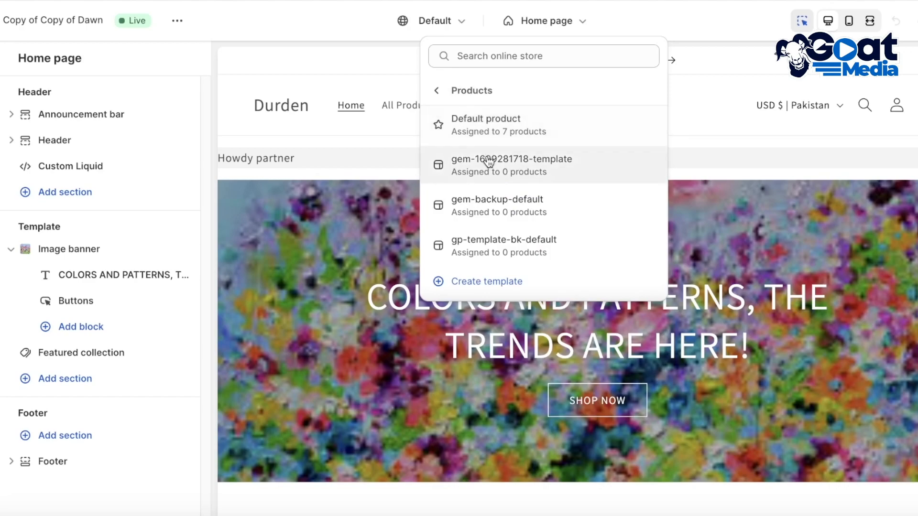
{"action": "left_click", "coordinate": [492, 129]}
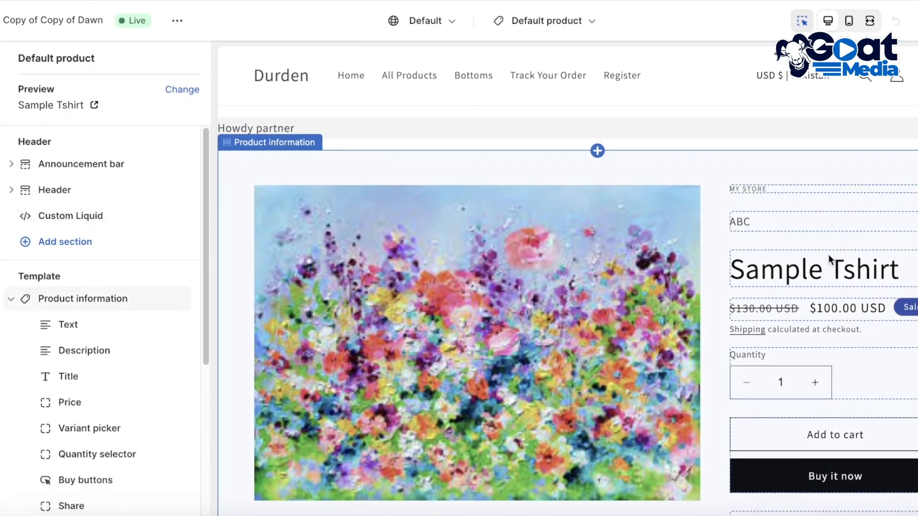
Delete both Apps sections, above and below Related products, from the Default product template
{"action": "scroll", "coordinate": [833, 263], "scroll_direction": "down", "scroll_amount": 6}
{"action": "scroll", "coordinate": [814, 265], "scroll_direction": "up", "scroll_amount": 4}
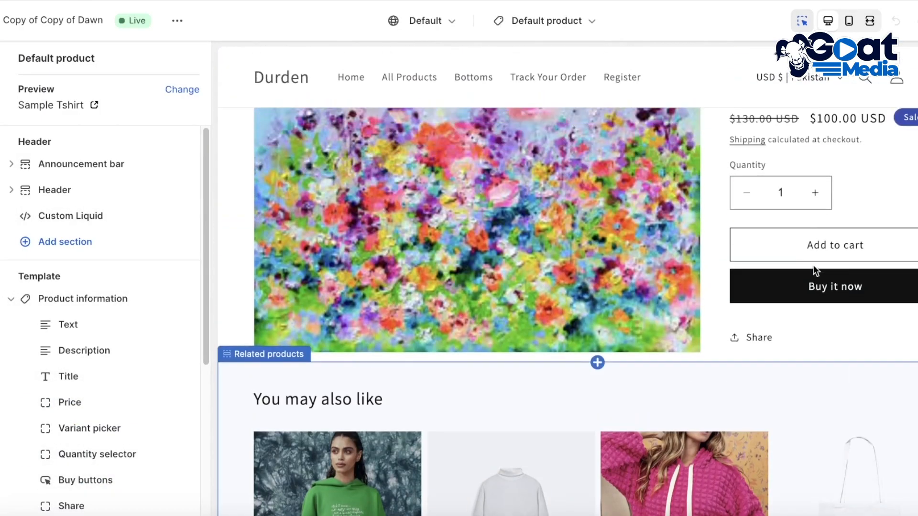
{"action": "scroll", "coordinate": [110, 335], "scroll_direction": "down", "scroll_amount": 1}
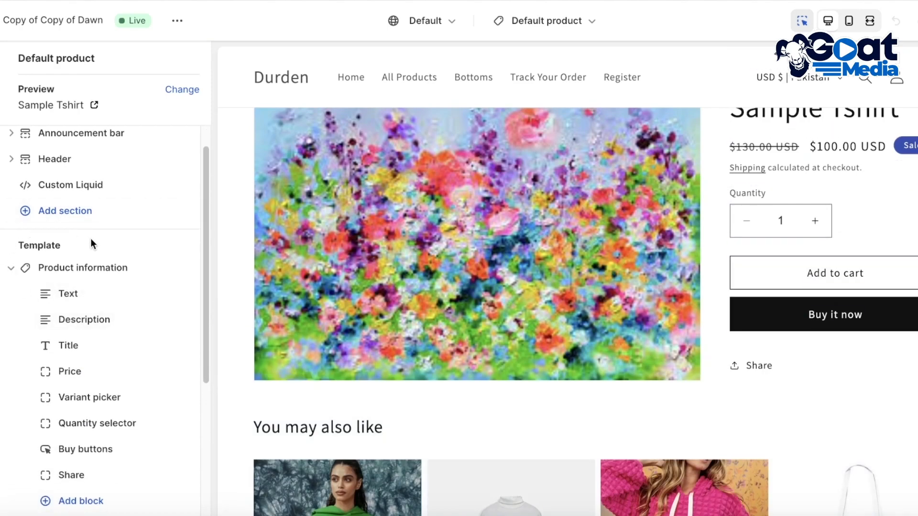
{"action": "scroll", "coordinate": [88, 243], "scroll_direction": "down", "scroll_amount": 4}
{"action": "scroll", "coordinate": [83, 393], "scroll_direction": "down", "scroll_amount": 2}
{"action": "scroll", "coordinate": [103, 311], "scroll_direction": "up", "scroll_amount": 3}
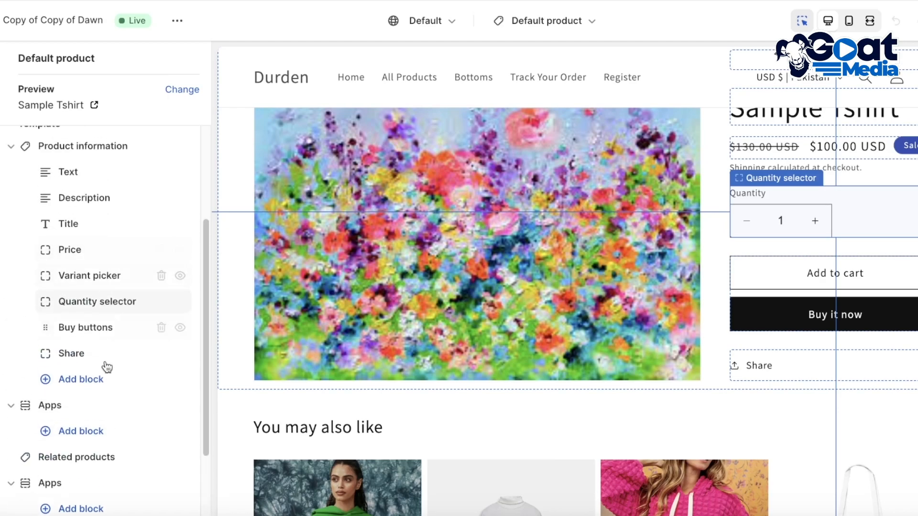
{"action": "scroll", "coordinate": [83, 378], "scroll_direction": "down", "scroll_amount": 3}
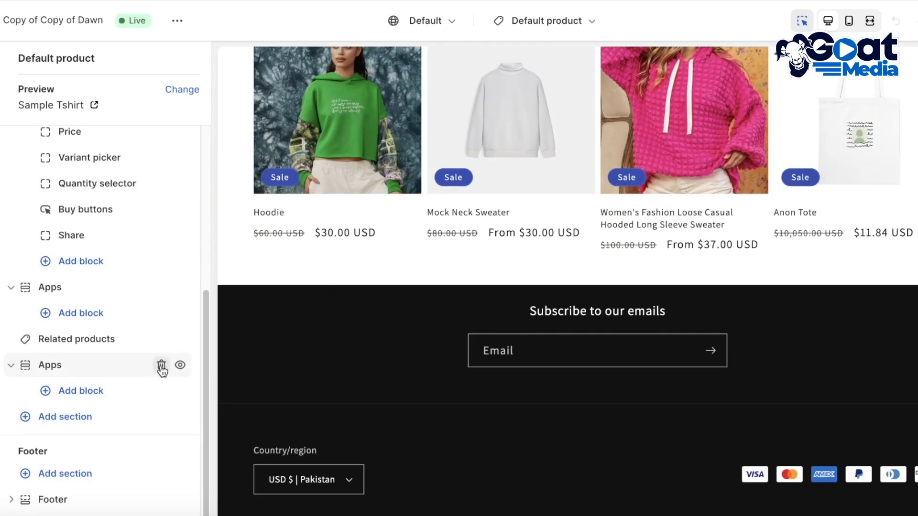
{"action": "left_click", "coordinate": [161, 366]}
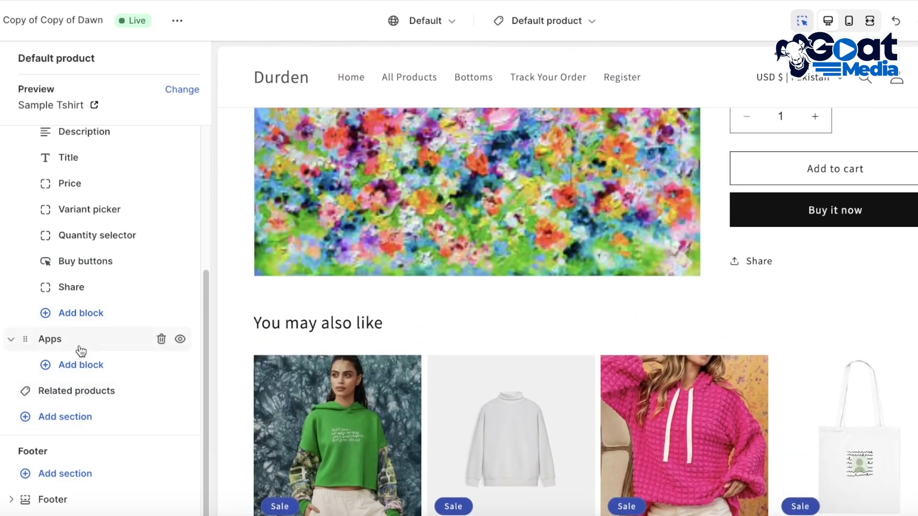
{"action": "left_click", "coordinate": [161, 339]}
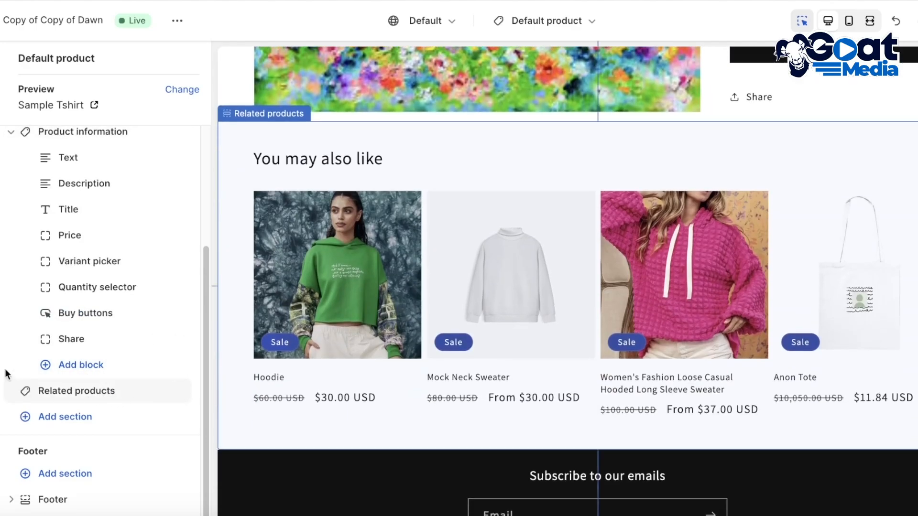
Examine the product page preview and the blocks listed under the template's Product information section
{"action": "scroll", "coordinate": [110, 373], "scroll_direction": "up", "scroll_amount": 3}
{"action": "scroll", "coordinate": [609, 305], "scroll_direction": "down", "scroll_amount": 8}
{"action": "scroll", "coordinate": [575, 412], "scroll_direction": "up", "scroll_amount": 1}
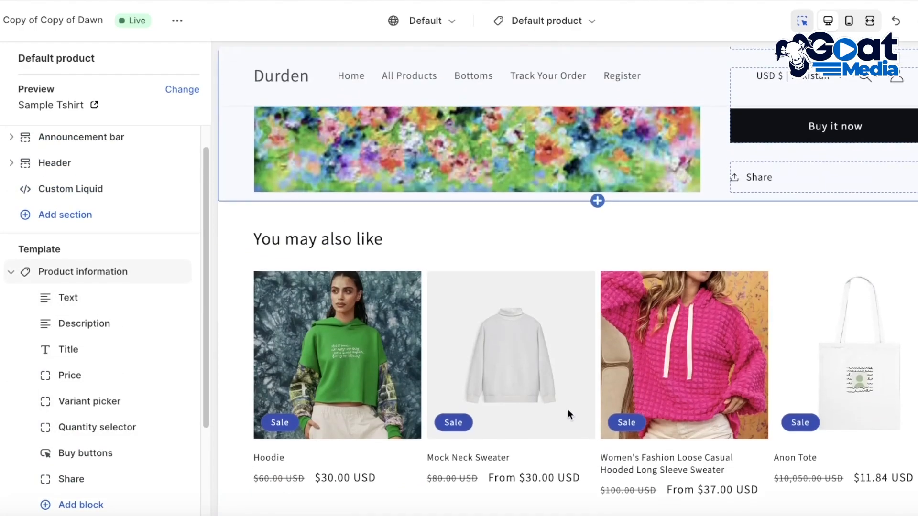
{"action": "scroll", "coordinate": [916, 260], "scroll_direction": "up", "scroll_amount": 6}
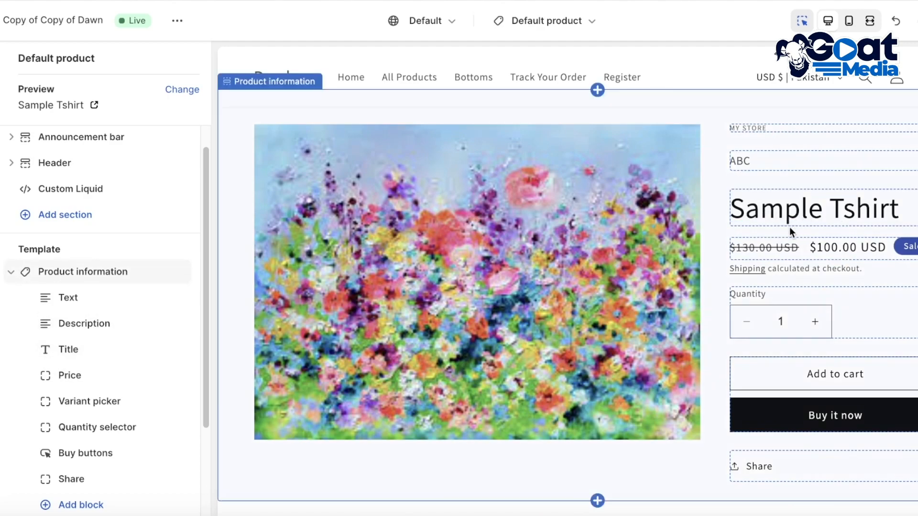
{"action": "scroll", "coordinate": [136, 331], "scroll_direction": "down", "scroll_amount": 2}
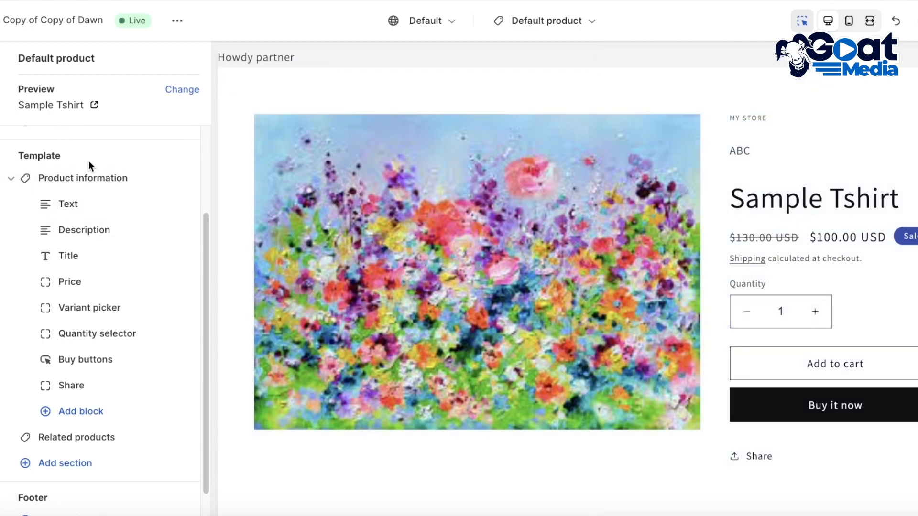
{"action": "scroll", "coordinate": [96, 174], "scroll_direction": "up", "scroll_amount": 3}
{"action": "scroll", "coordinate": [91, 239], "scroll_direction": "down", "scroll_amount": 2}
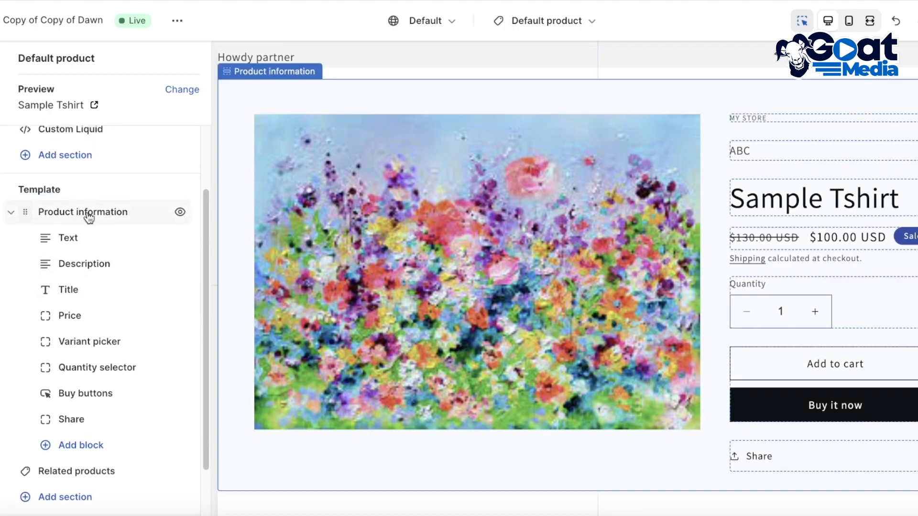
Add the Judge.me Star Ratings app block to the Product information section
{"action": "left_click", "coordinate": [8, 213]}
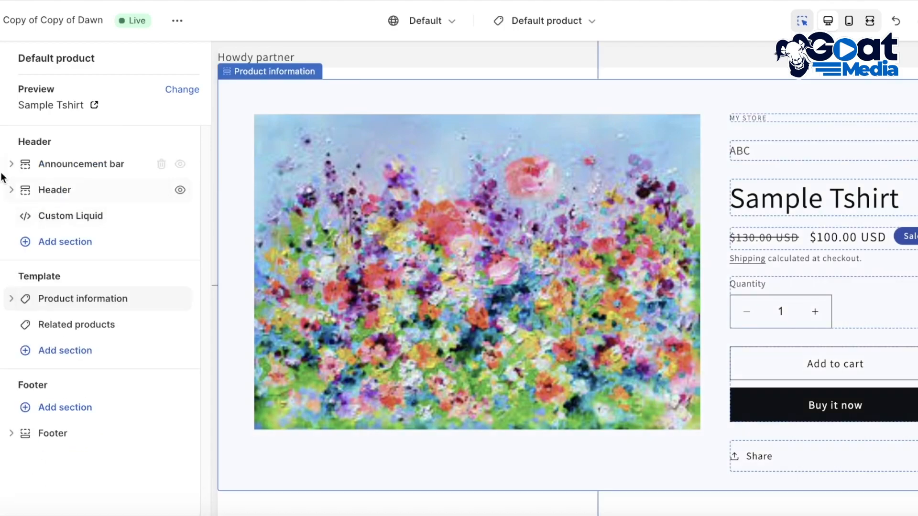
{"action": "left_click", "coordinate": [12, 300]}
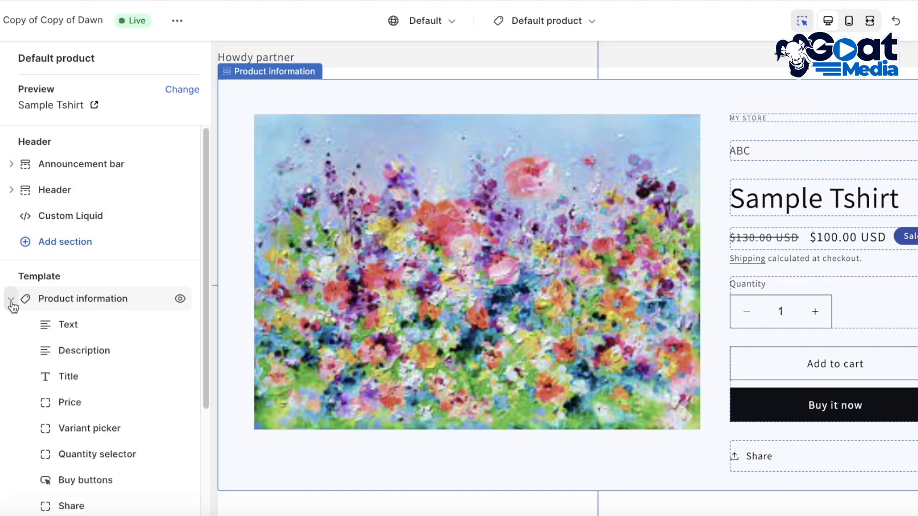
{"action": "scroll", "coordinate": [82, 323], "scroll_direction": "down", "scroll_amount": 1}
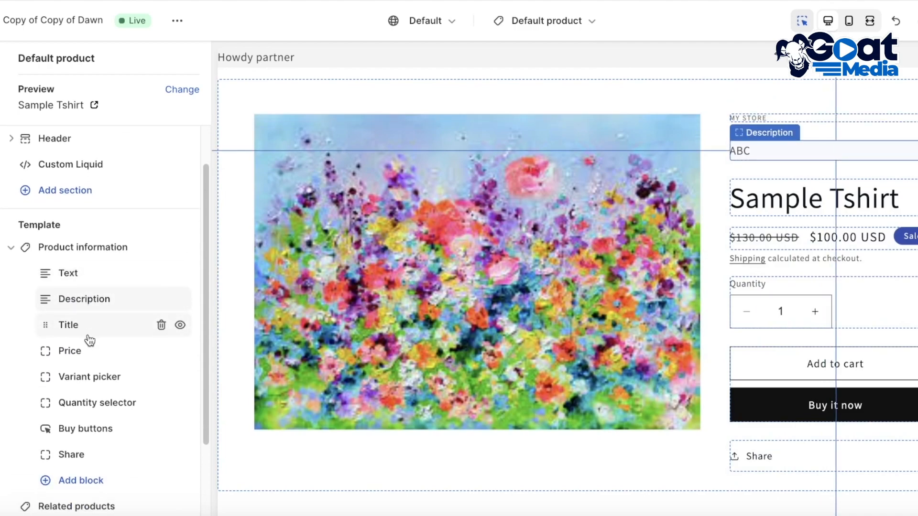
{"action": "left_click", "coordinate": [77, 482]}
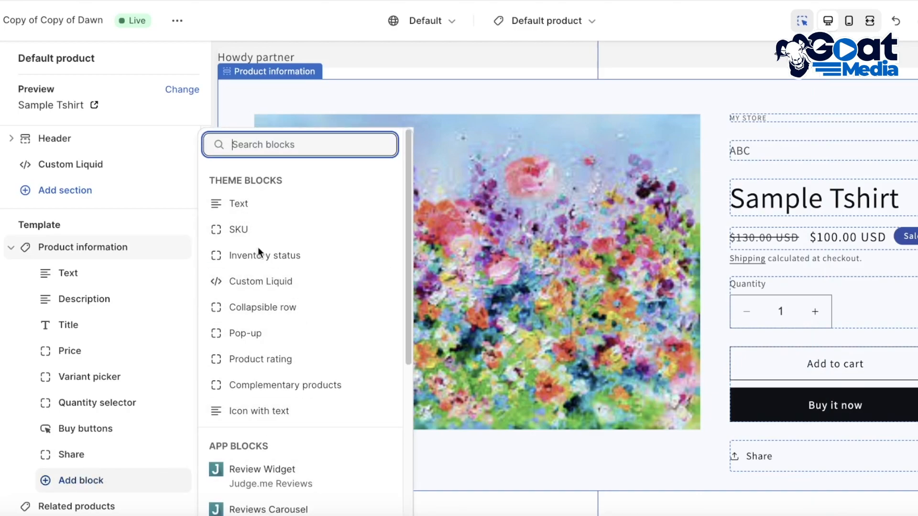
{"action": "scroll", "coordinate": [283, 377], "scroll_direction": "down", "scroll_amount": 3}
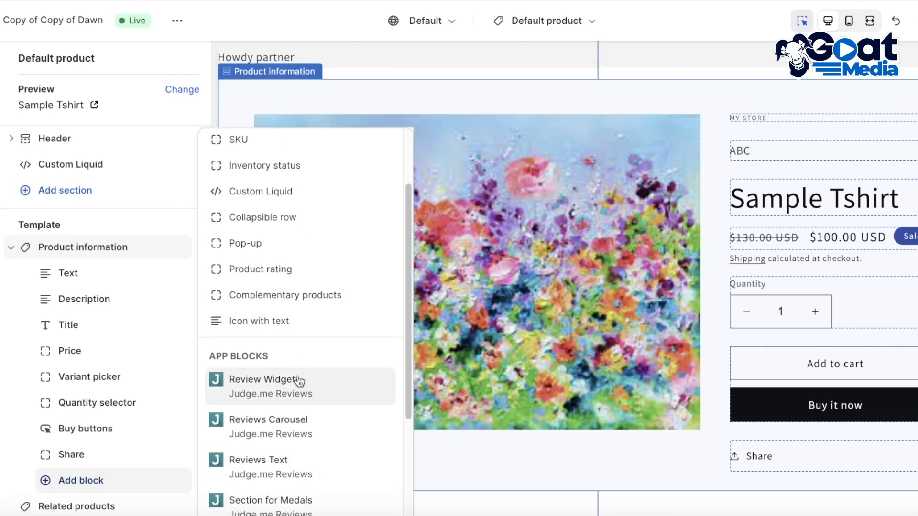
{"action": "scroll", "coordinate": [290, 391], "scroll_direction": "down", "scroll_amount": 1}
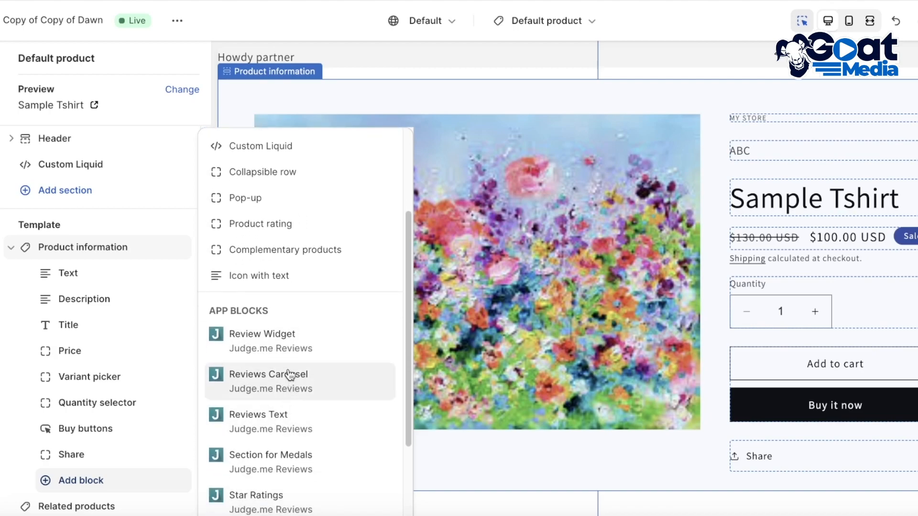
{"action": "scroll", "coordinate": [328, 266], "scroll_direction": "down", "scroll_amount": 3}
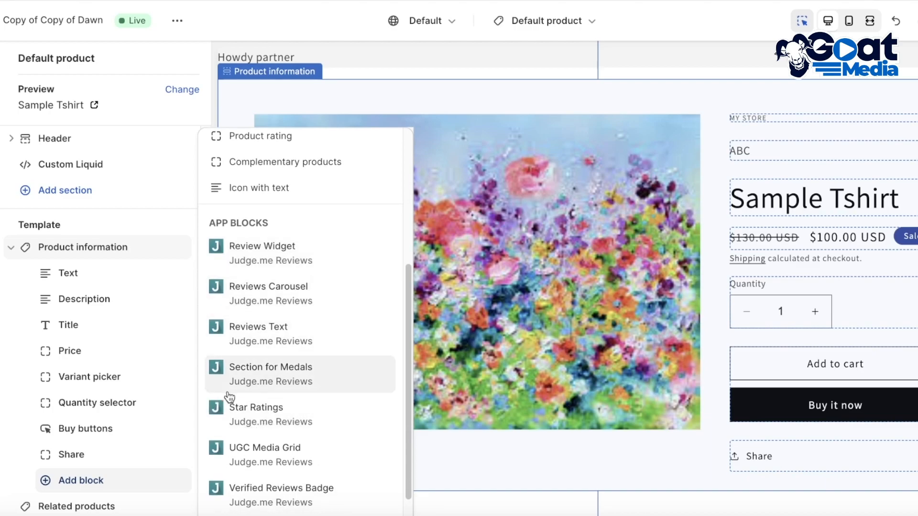
{"action": "left_click", "coordinate": [233, 423]}
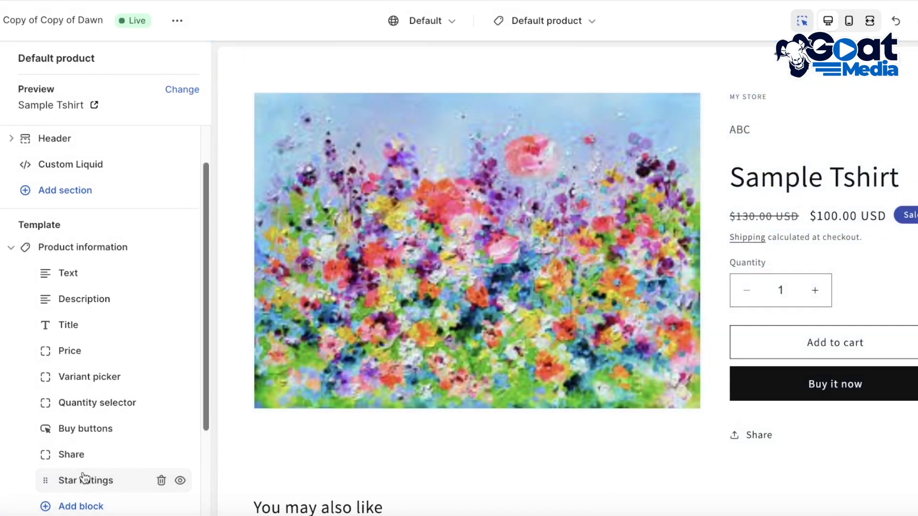
Move the Star Ratings block up between the Text and Description blocks in Product information
{"action": "scroll", "coordinate": [82, 476], "scroll_direction": "down", "scroll_amount": 1}
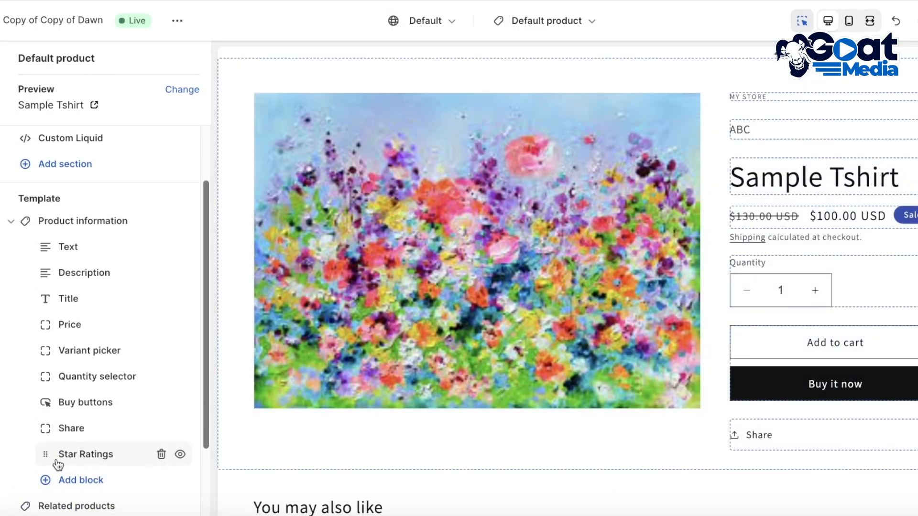
{"action": "left_click_drag", "start_coordinate": [45, 457], "coordinate": [56, 272]}
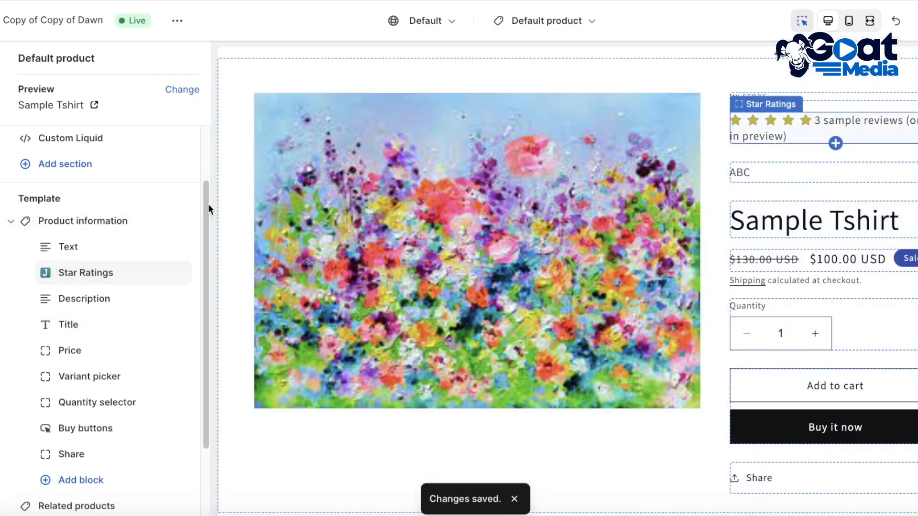
{"action": "left_click_drag", "start_coordinate": [42, 276], "coordinate": [68, 273]}
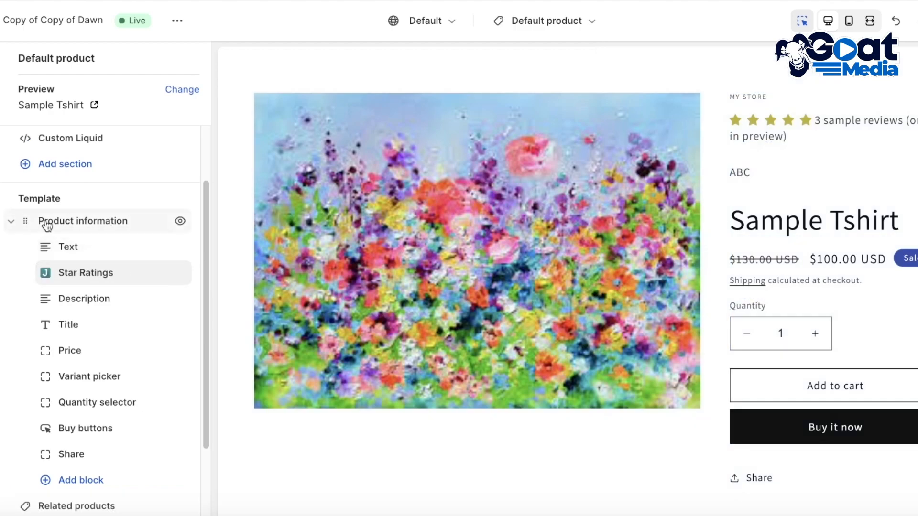
Delete the Text block from Product information and move the Star Ratings block directly below Title
{"action": "left_click", "coordinate": [162, 247]}
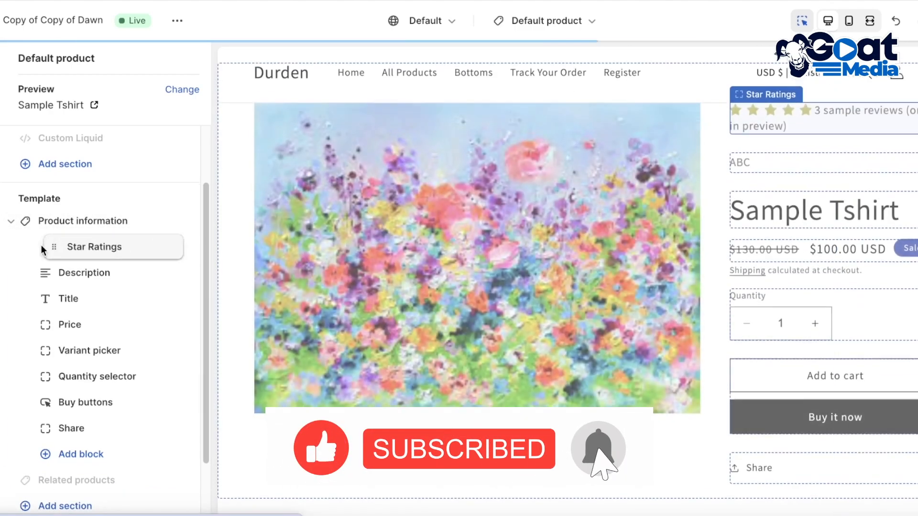
{"action": "left_click_drag", "start_coordinate": [43, 248], "coordinate": [37, 305]}
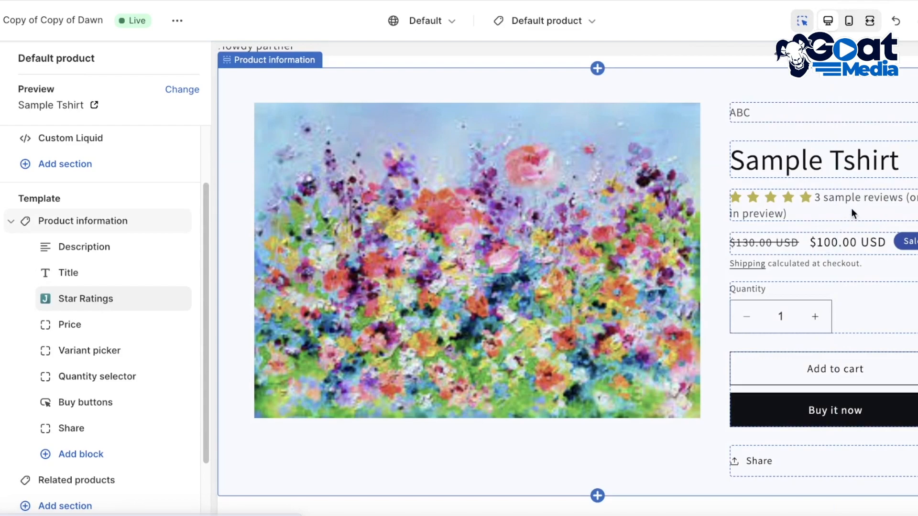
{"action": "left_click", "coordinate": [853, 205]}
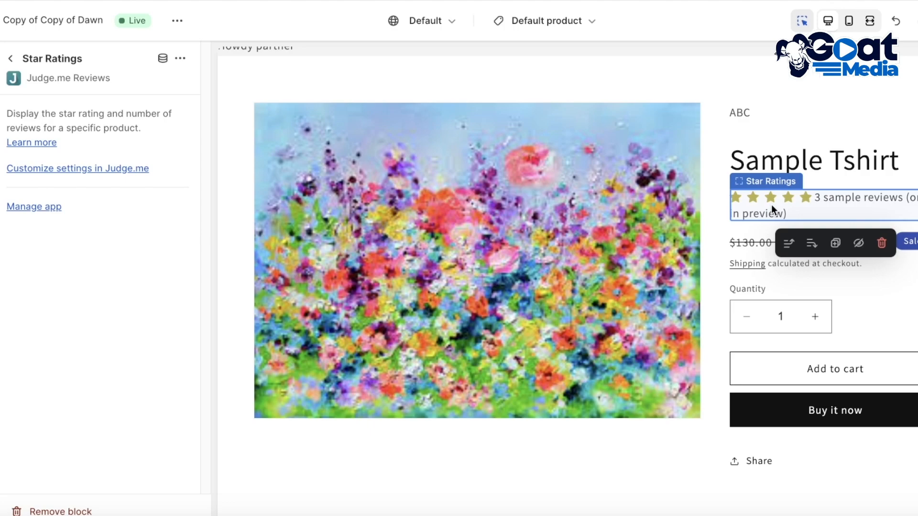
{"action": "left_click", "coordinate": [8, 66]}
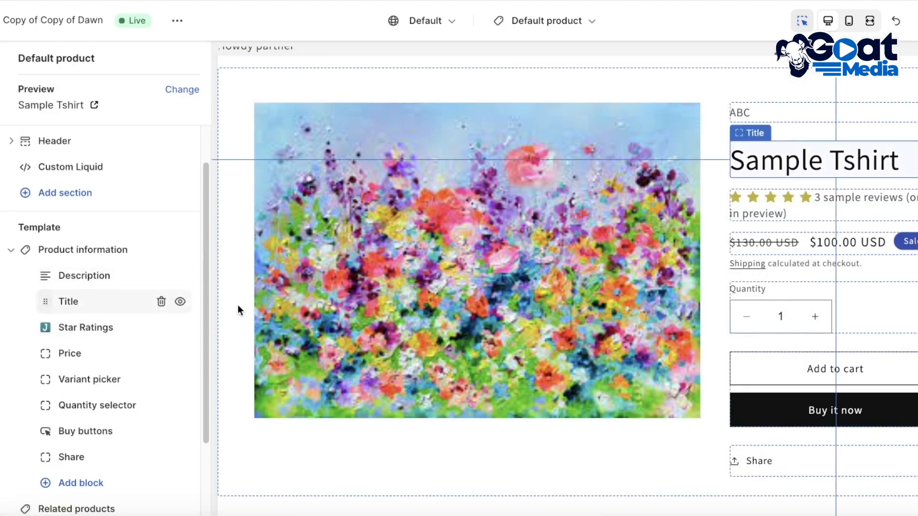
Add the Judge.me Review Widget app block to the Product information section
{"action": "scroll", "coordinate": [568, 281], "scroll_direction": "down", "scroll_amount": 2}
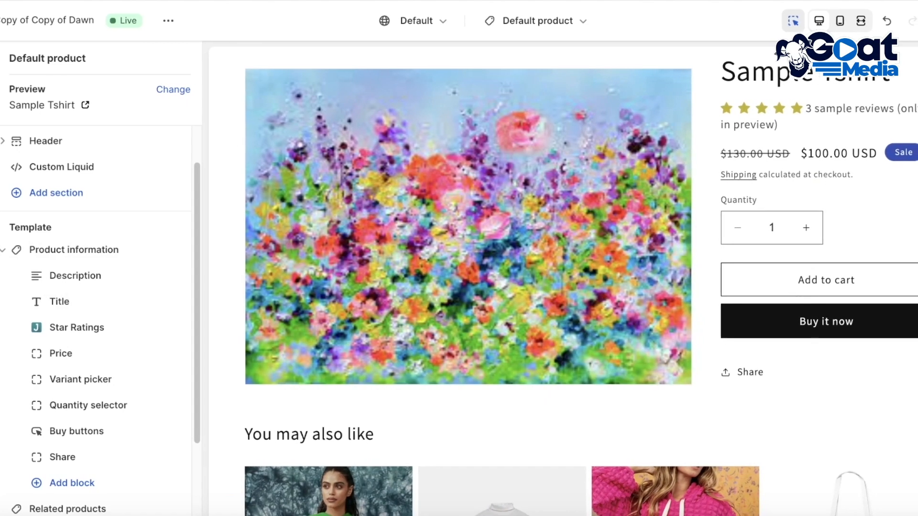
{"action": "scroll", "coordinate": [535, 322], "scroll_direction": "down", "scroll_amount": 2}
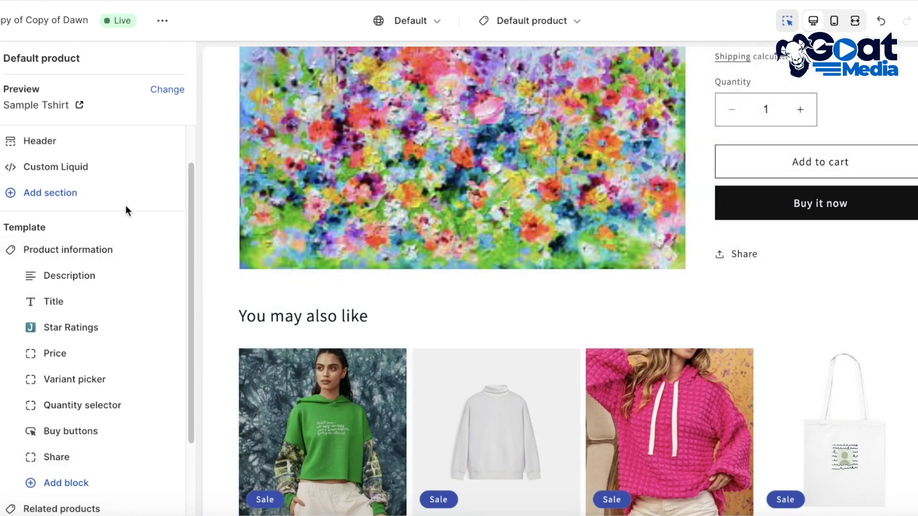
{"action": "scroll", "coordinate": [125, 205], "scroll_direction": "down", "scroll_amount": 3}
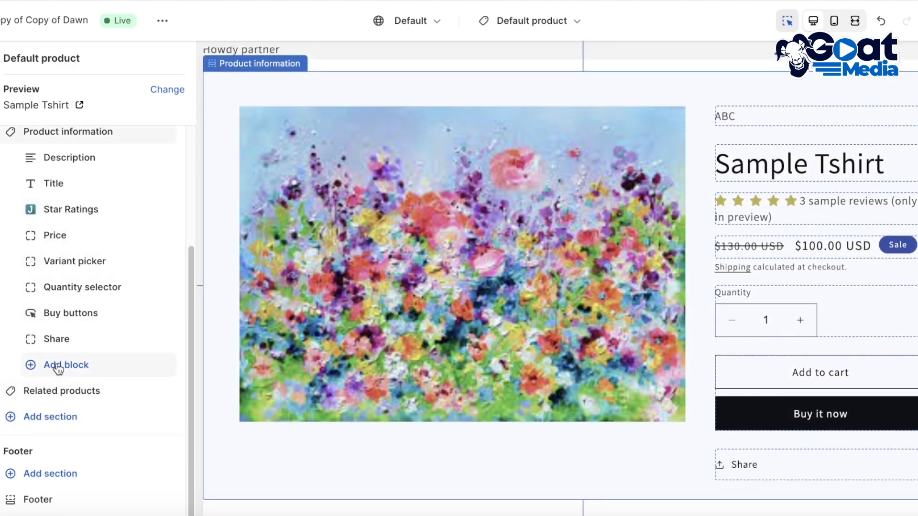
{"action": "left_click", "coordinate": [58, 369]}
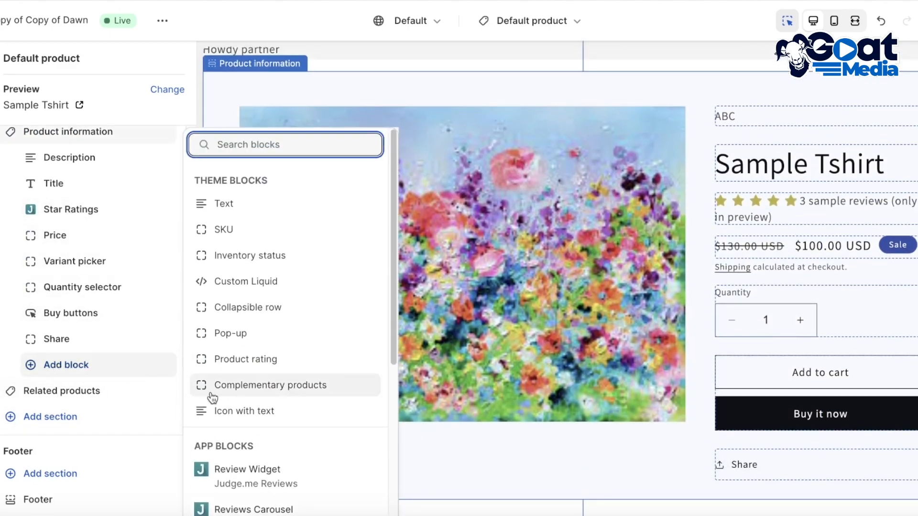
{"action": "left_click", "coordinate": [270, 480]}
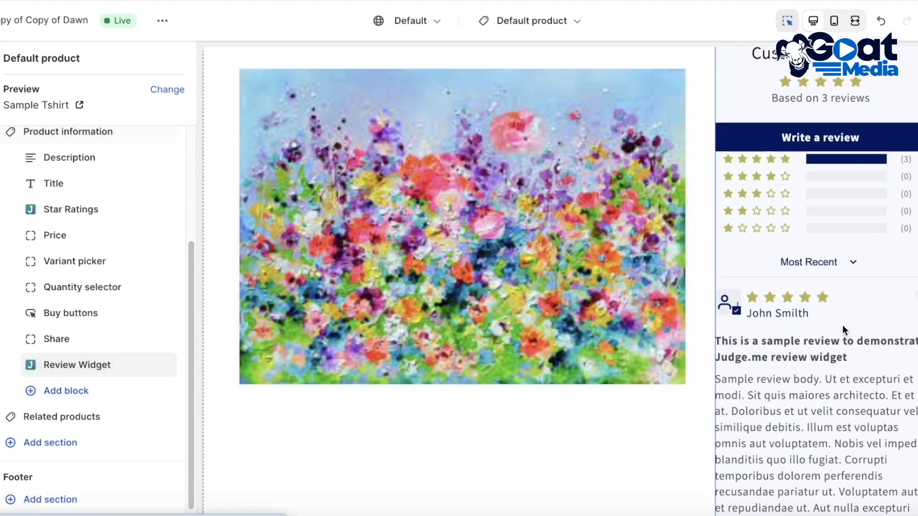
Check the Review Widget's placement in the product page preview and delete the block from Product information
{"action": "scroll", "coordinate": [837, 320], "scroll_direction": "up", "scroll_amount": 3}
{"action": "scroll", "coordinate": [818, 287], "scroll_direction": "down", "scroll_amount": 10}
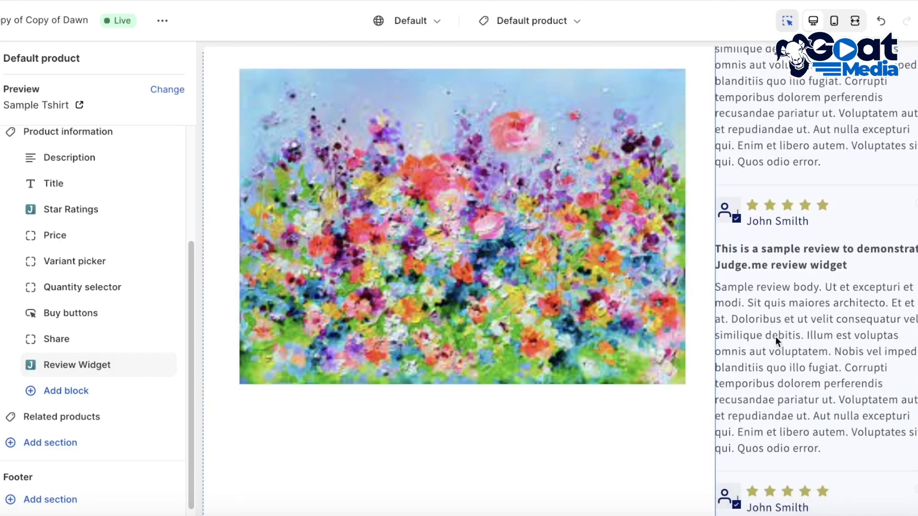
{"action": "scroll", "coordinate": [776, 338], "scroll_direction": "up", "scroll_amount": 18}
{"action": "scroll", "coordinate": [837, 388], "scroll_direction": "down", "scroll_amount": 3}
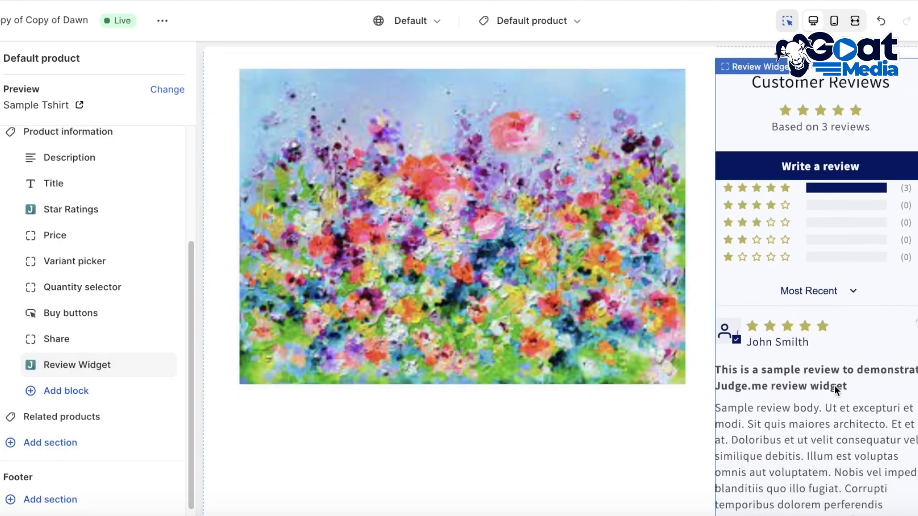
{"action": "scroll", "coordinate": [857, 267], "scroll_direction": "up", "scroll_amount": 7}
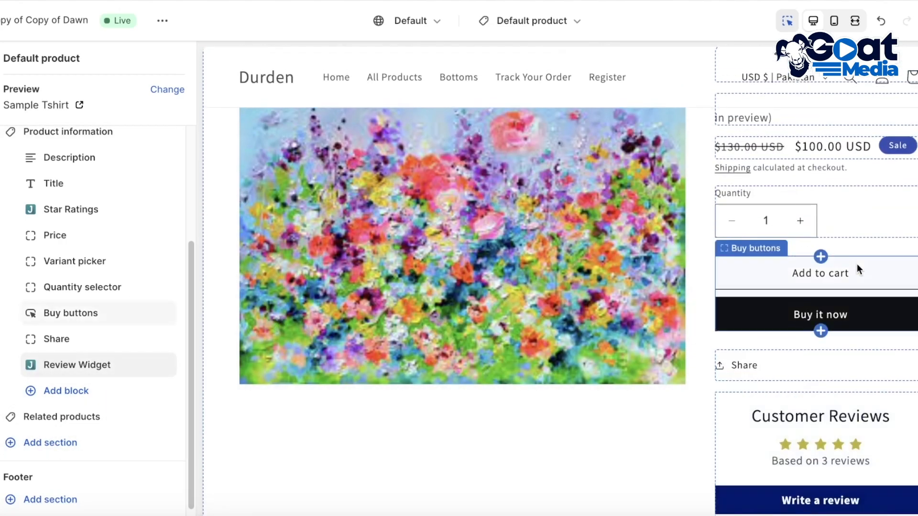
{"action": "scroll", "coordinate": [856, 265], "scroll_direction": "down", "scroll_amount": 15}
{"action": "scroll", "coordinate": [842, 460], "scroll_direction": "down", "scroll_amount": 1}
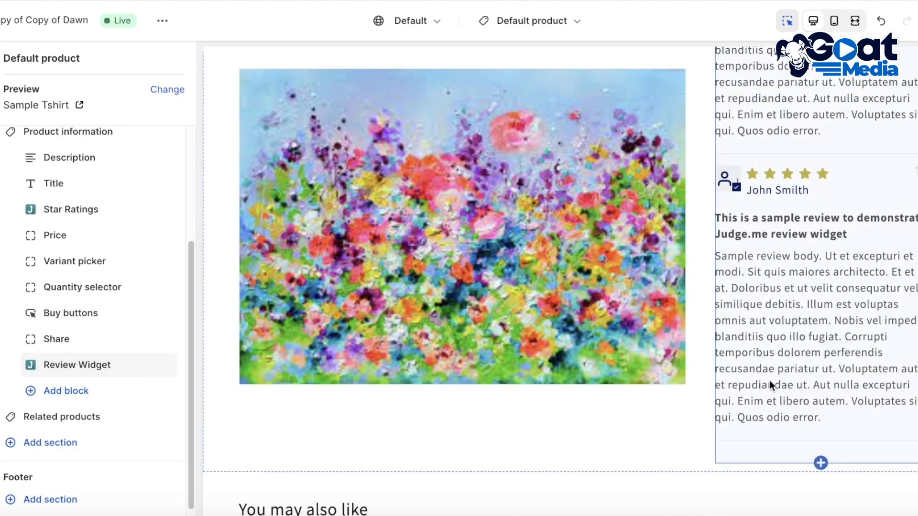
{"action": "left_click", "coordinate": [145, 366]}
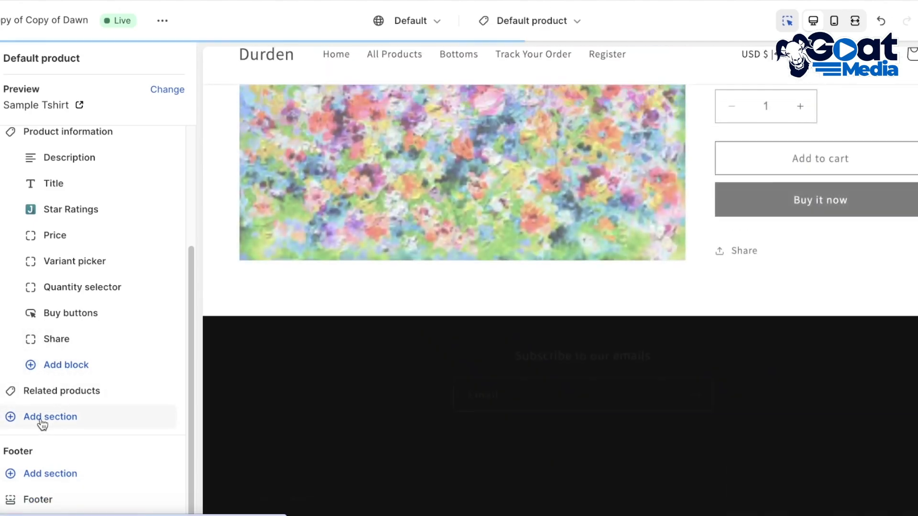
Add the Judge.me Review Widget as a new app section below Related products in the template
{"action": "left_click", "coordinate": [43, 423]}
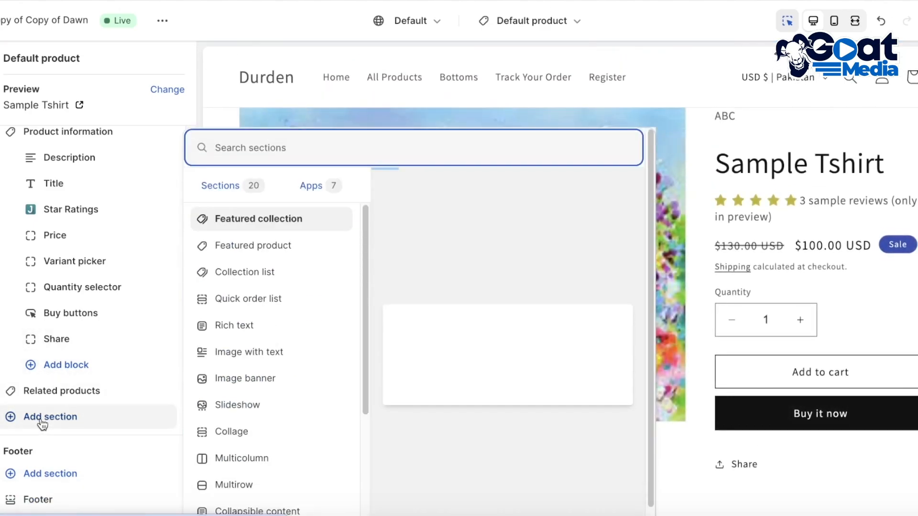
{"action": "left_click", "coordinate": [329, 187]}
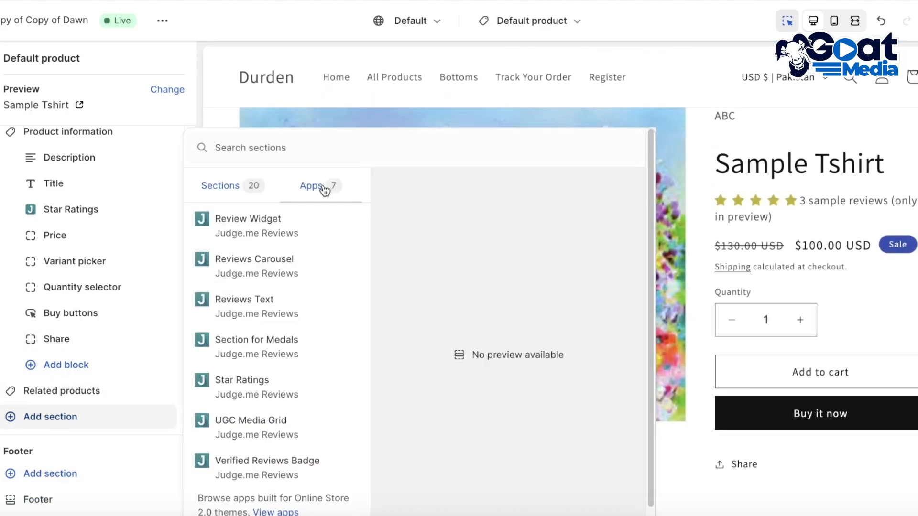
{"action": "left_click", "coordinate": [282, 223]}
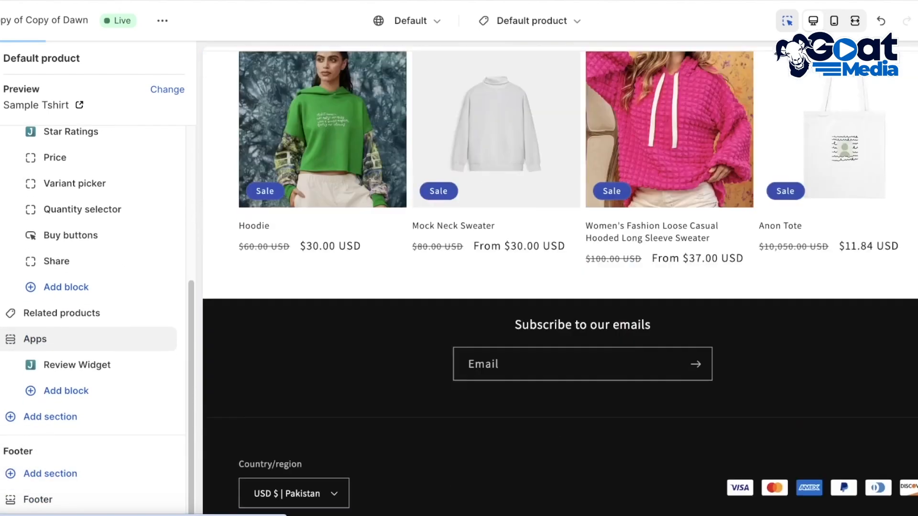
{"action": "scroll", "coordinate": [589, 352], "scroll_direction": "up", "scroll_amount": 10}
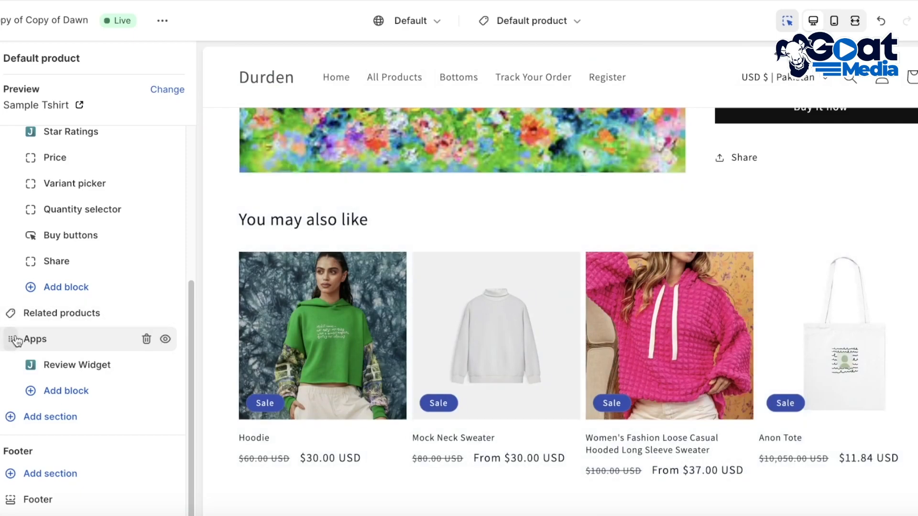
Move the Apps section containing the Review Widget above Related products and save the template changes
{"action": "mouse_move", "coordinate": [15, 340]}
{"action": "left_click_drag", "start_coordinate": [14, 340], "coordinate": [15, 363]}
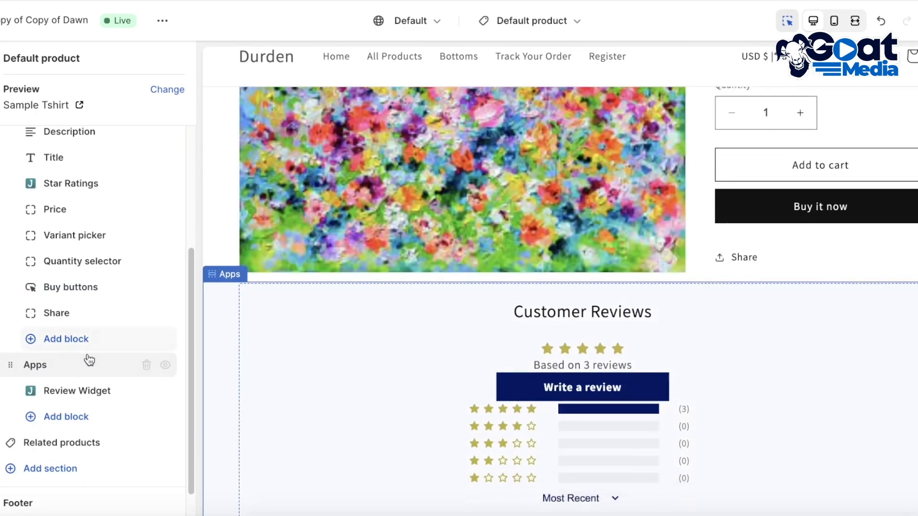
{"action": "scroll", "coordinate": [889, 302], "scroll_direction": "up", "scroll_amount": 10}
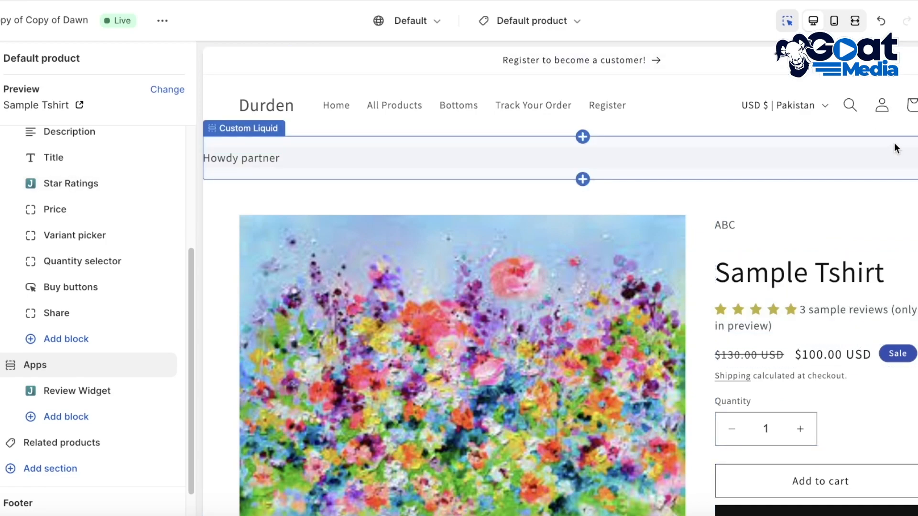
{"action": "scroll", "coordinate": [882, 179], "scroll_direction": "down", "scroll_amount": 3}
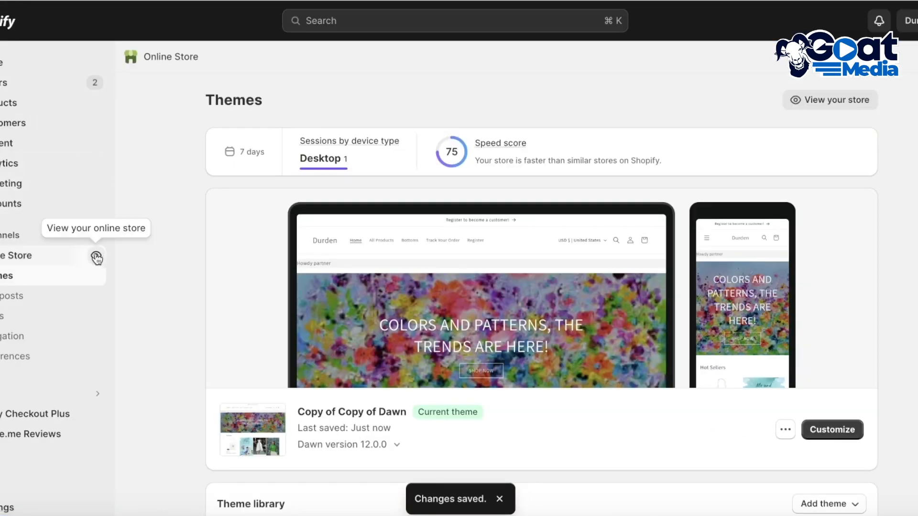
Open the live online store from the Shopify admin and examine the Sample Tshirt product page
{"action": "left_click", "coordinate": [97, 259]}
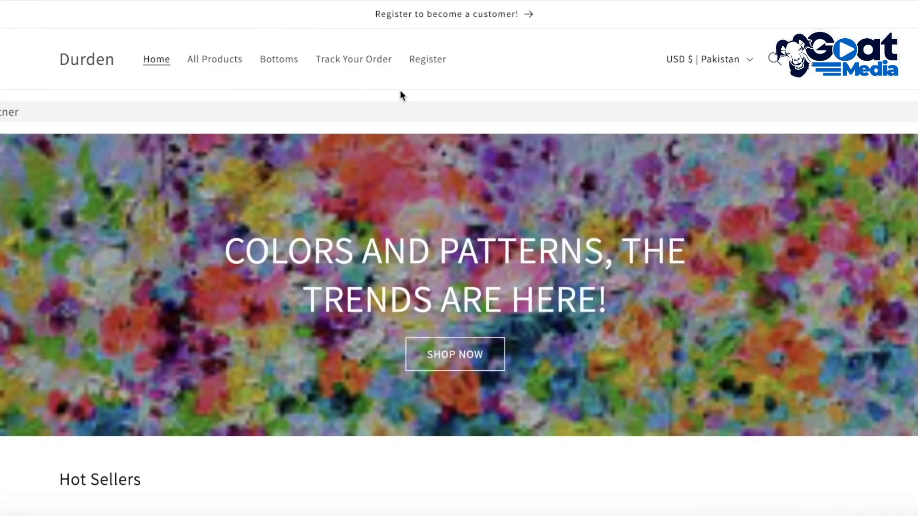
{"action": "scroll", "coordinate": [400, 91], "scroll_direction": "down", "scroll_amount": 15}
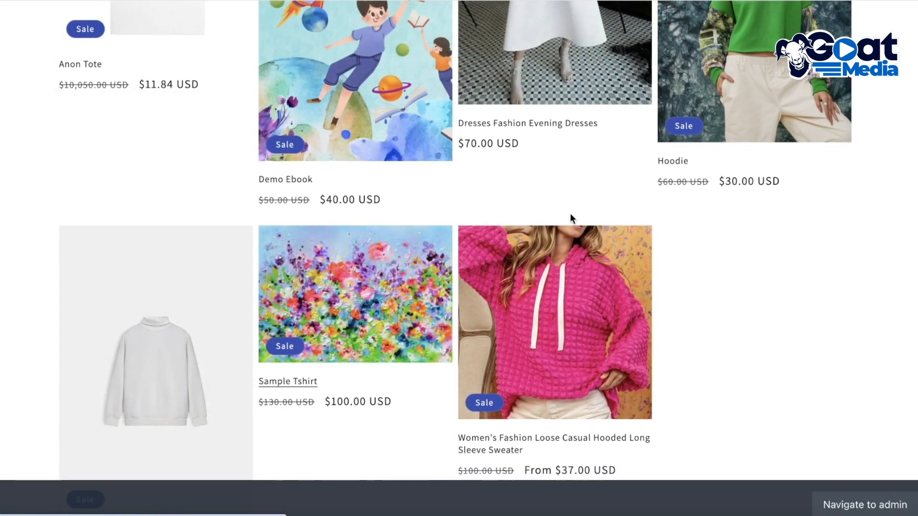
{"action": "scroll", "coordinate": [664, 170], "scroll_direction": "down", "scroll_amount": 3}
{"action": "scroll", "coordinate": [663, 170], "scroll_direction": "up", "scroll_amount": 3}
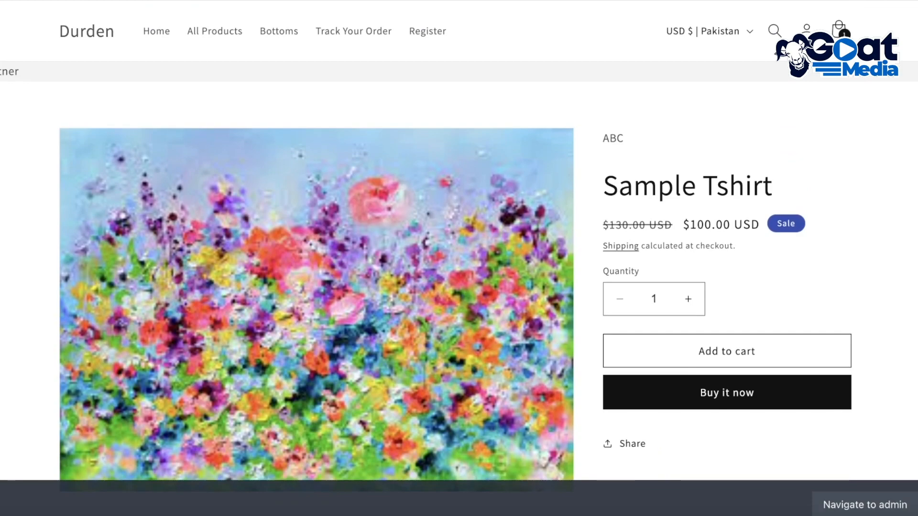
Open the live store from the Shopify admin and examine the star rating and Customer Reviews on the Anon Tote page
{"action": "left_click", "coordinate": [6, 1]}
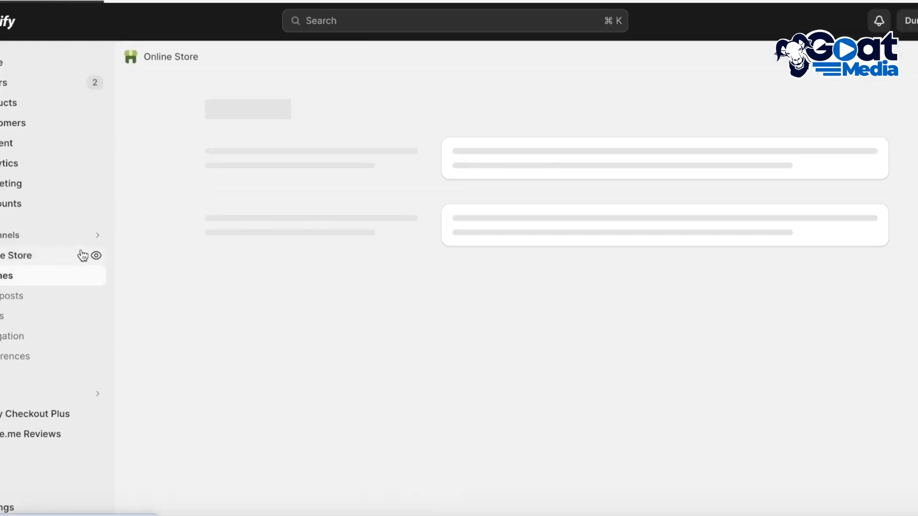
{"action": "left_click", "coordinate": [97, 257]}
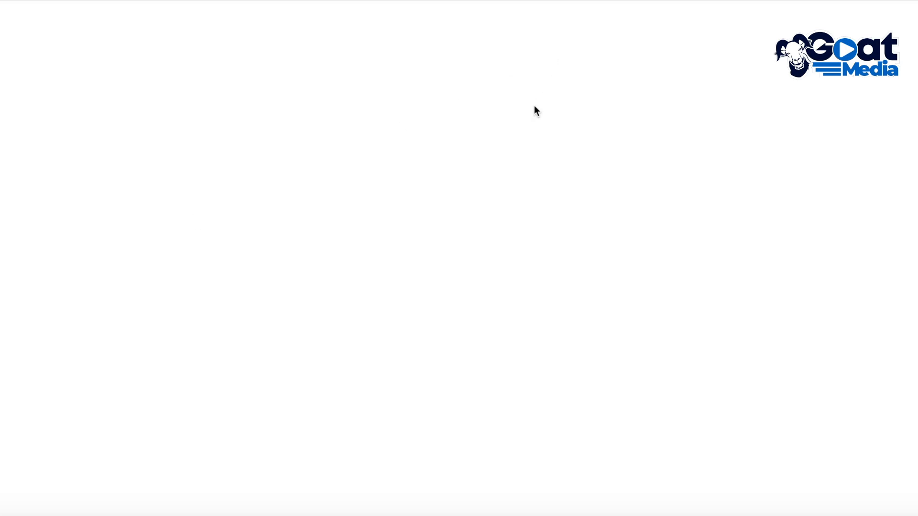
{"action": "scroll", "coordinate": [535, 110], "scroll_direction": "down", "scroll_amount": 8}
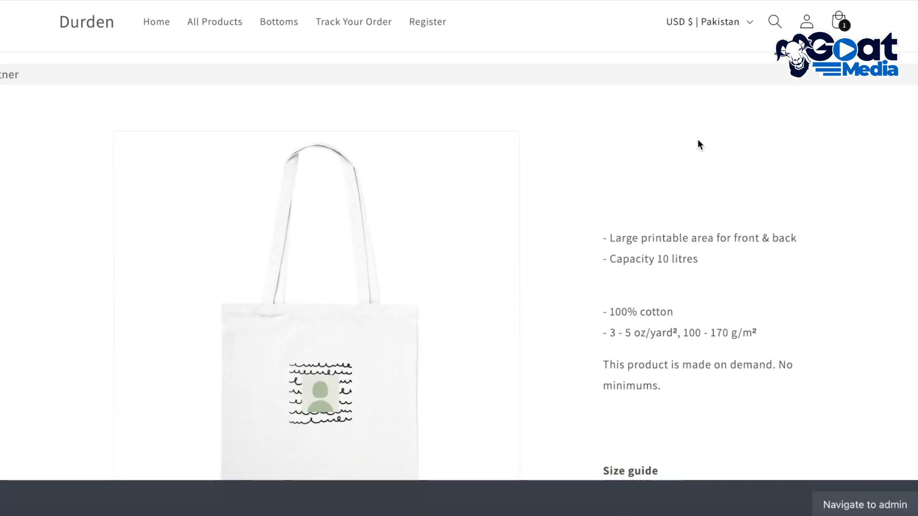
{"action": "scroll", "coordinate": [698, 139], "scroll_direction": "down", "scroll_amount": 10}
{"action": "scroll", "coordinate": [694, 139], "scroll_direction": "up", "scroll_amount": 1}
{"action": "scroll", "coordinate": [692, 137], "scroll_direction": "down", "scroll_amount": 10}
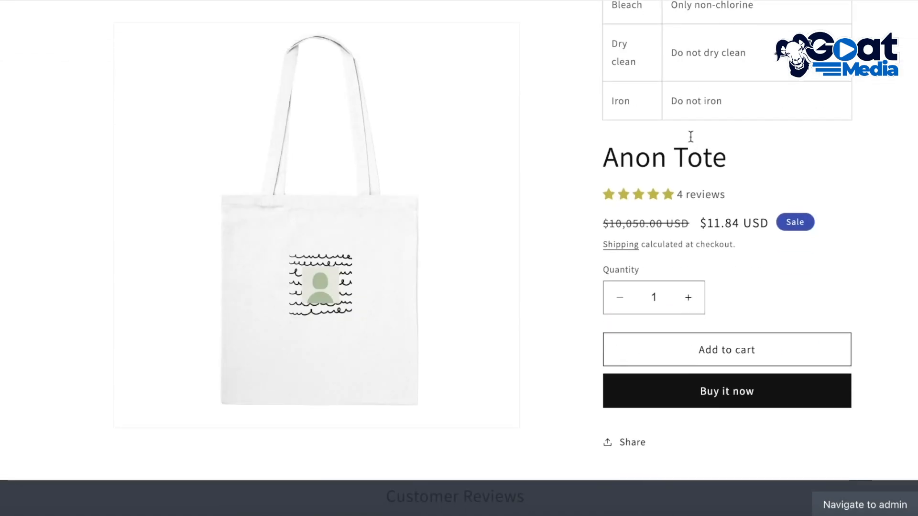
{"action": "scroll", "coordinate": [688, 138], "scroll_direction": "down", "scroll_amount": 1}
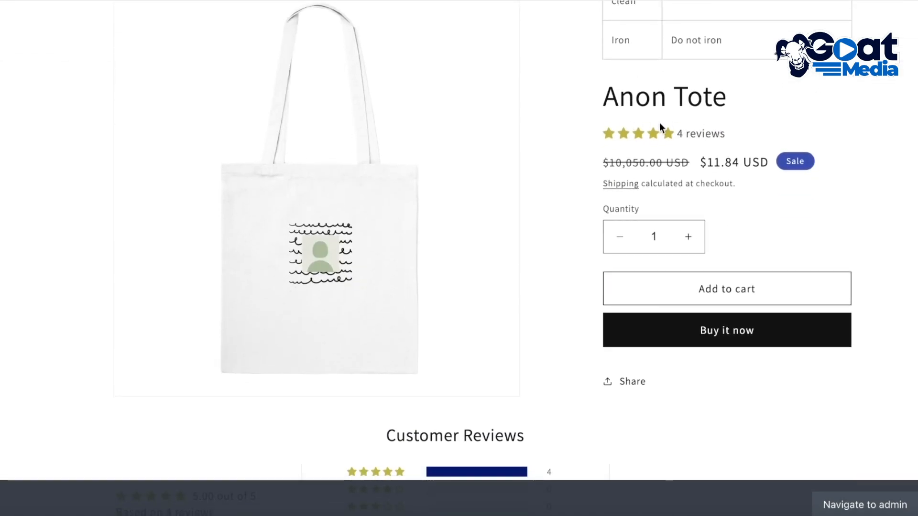
{"action": "key", "text": "alt+Left"}
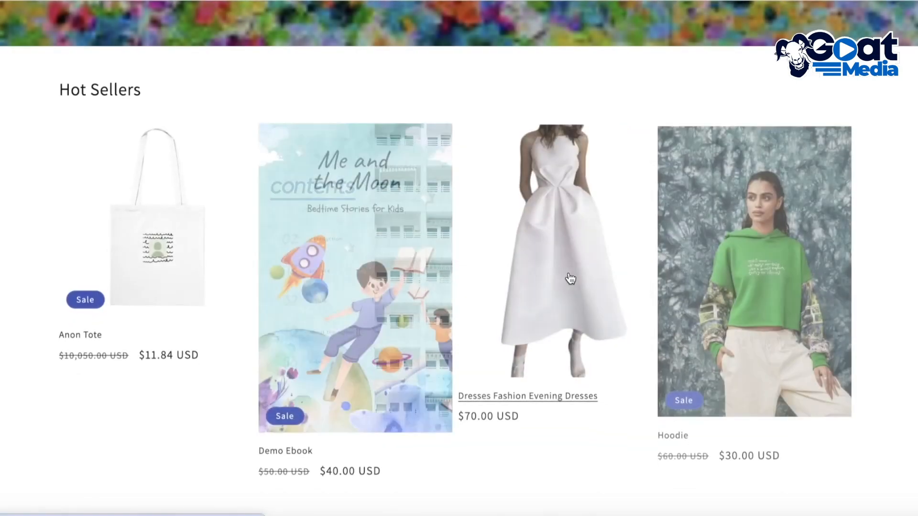
Open the Dresses Fashion Evening Dresses product from Hot Sellers and look through its page for the review elements
{"action": "left_click", "coordinate": [580, 272]}
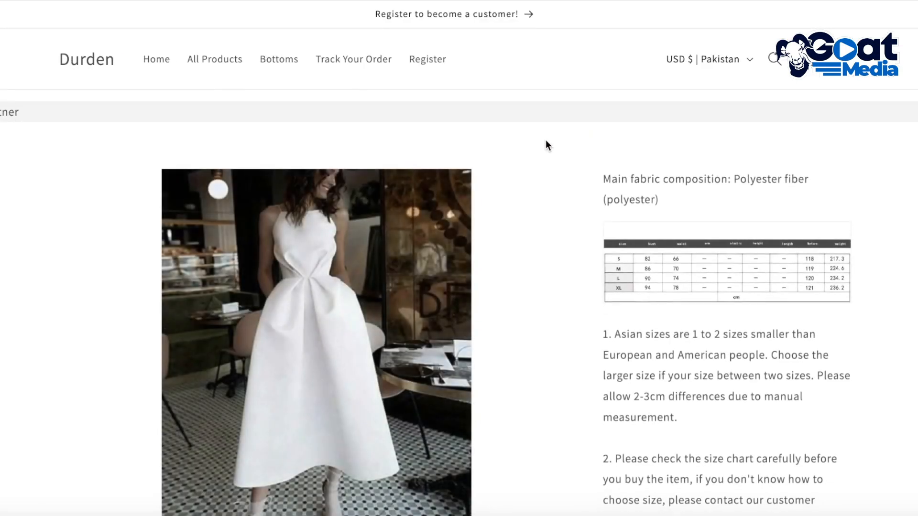
{"action": "scroll", "coordinate": [546, 144], "scroll_direction": "down", "scroll_amount": 3}
{"action": "scroll", "coordinate": [638, 168], "scroll_direction": "down", "scroll_amount": 15}
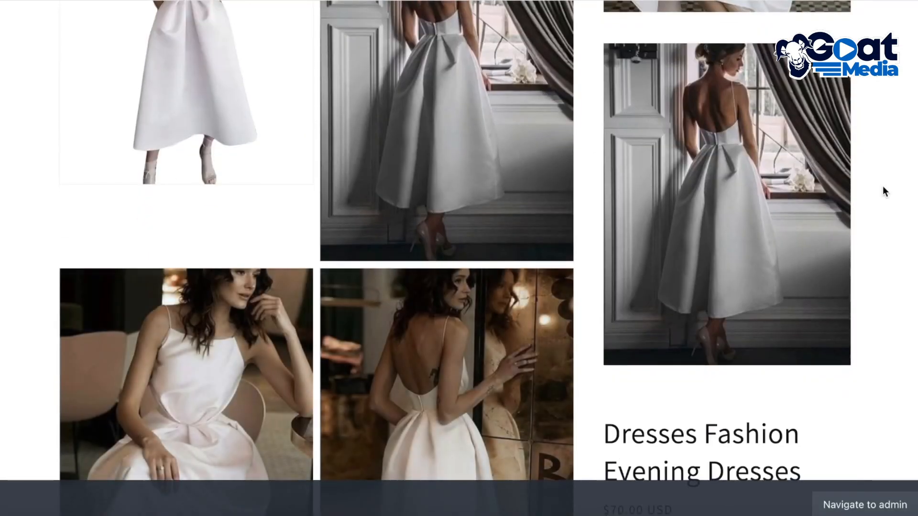
{"action": "scroll", "coordinate": [883, 189], "scroll_direction": "up", "scroll_amount": 3}
{"action": "scroll", "coordinate": [883, 190], "scroll_direction": "up", "scroll_amount": 10}
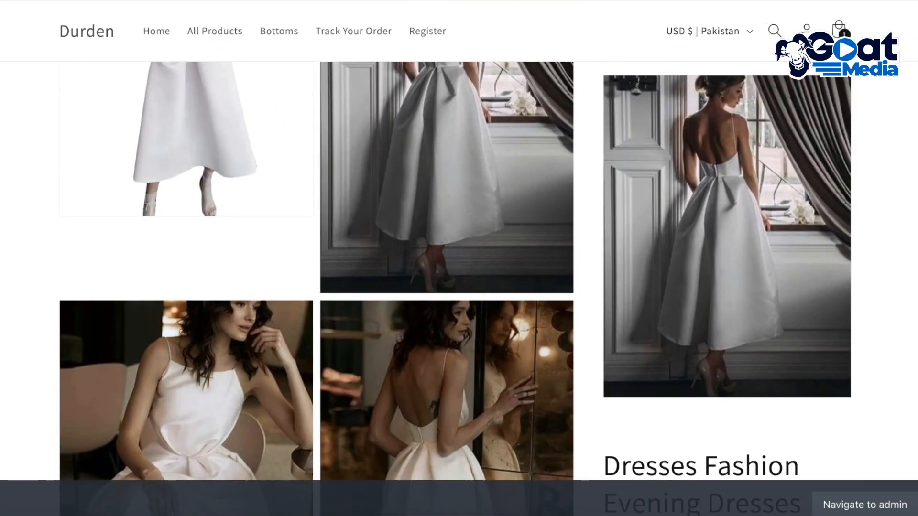
{"action": "key", "text": "alt+Left"}
Open the Sample Tshirt product from the storefront, look over its page and return to the product list
{"action": "scroll", "coordinate": [637, 235], "scroll_direction": "down", "scroll_amount": 10}
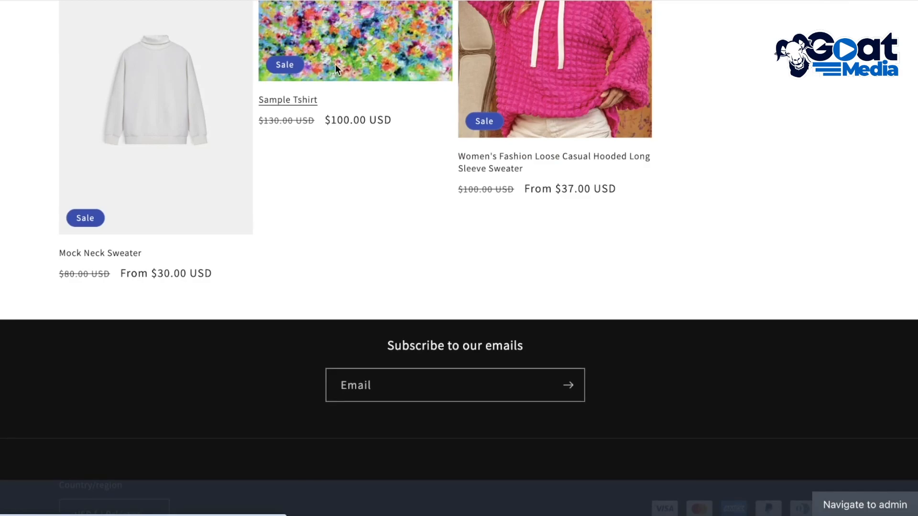
{"action": "left_click", "coordinate": [337, 68]}
{"action": "scroll", "coordinate": [337, 68], "scroll_direction": "down", "scroll_amount": 3}
{"action": "key", "text": "alt+Left"}
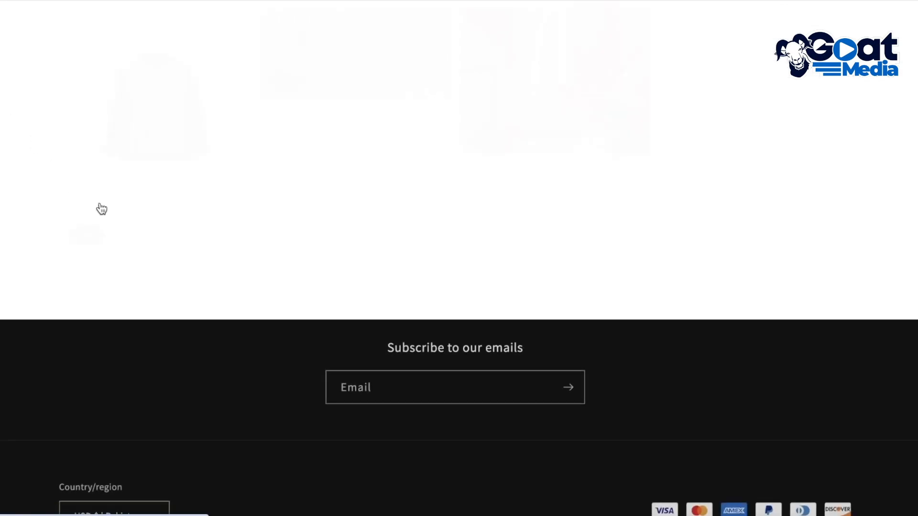
Open the Mock Neck Sweater product and examine the Customer Reviews widget on its page
{"action": "left_click", "coordinate": [134, 153]}
{"action": "scroll", "coordinate": [658, 234], "scroll_direction": "down", "scroll_amount": 8}
{"action": "scroll", "coordinate": [655, 229], "scroll_direction": "up", "scroll_amount": 8}
{"action": "scroll", "coordinate": [403, 219], "scroll_direction": "down", "scroll_amount": 8}
{"action": "scroll", "coordinate": [687, 174], "scroll_direction": "up", "scroll_amount": 8}
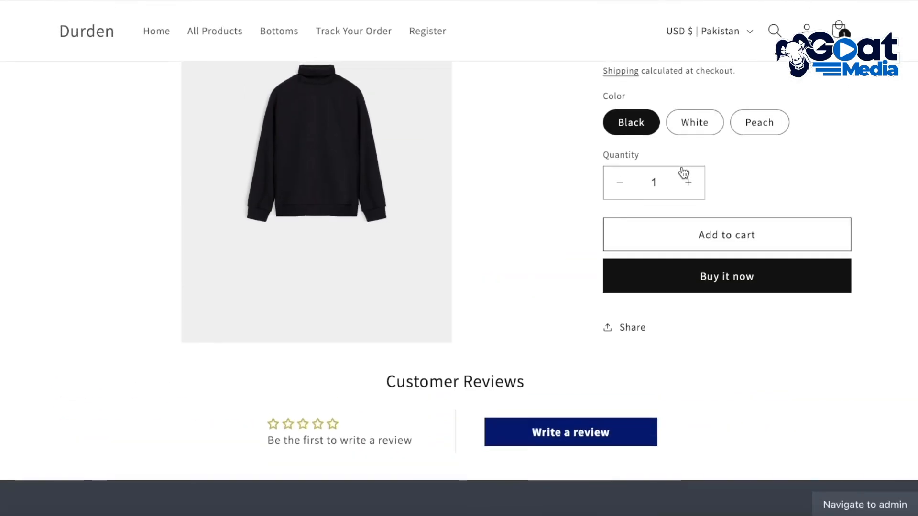
{"action": "scroll", "coordinate": [723, 343], "scroll_direction": "down", "scroll_amount": 1}
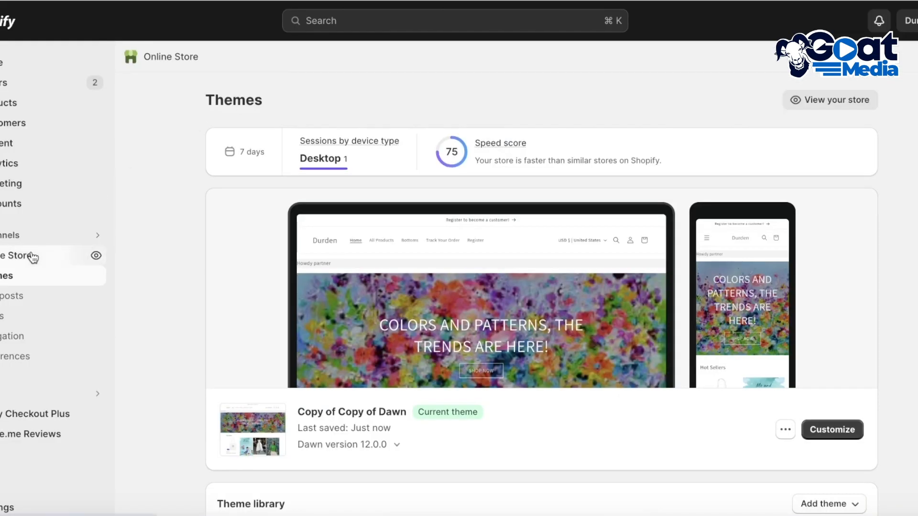
Open the current theme, Copy of Copy of Dawn, for customization and switch to the Default product template
{"action": "left_click", "coordinate": [846, 435]}
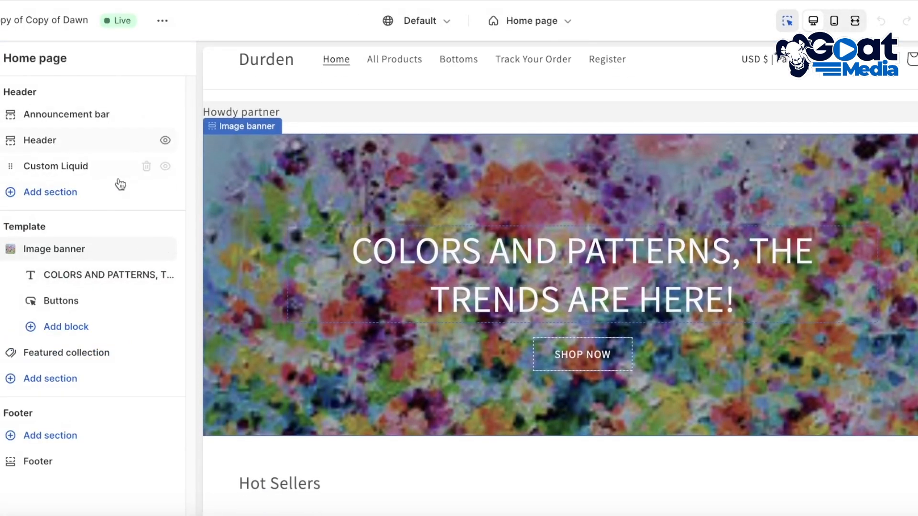
{"action": "left_click", "coordinate": [546, 22]}
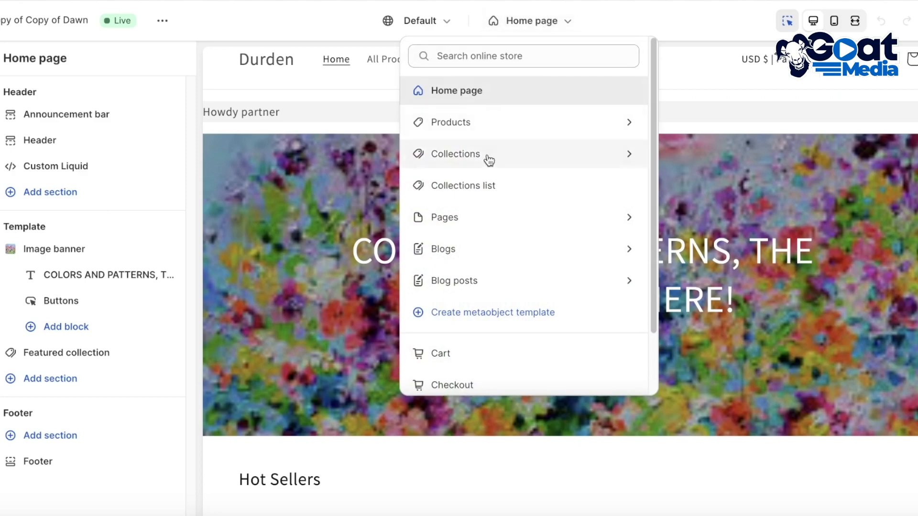
{"action": "left_click", "coordinate": [584, 123]}
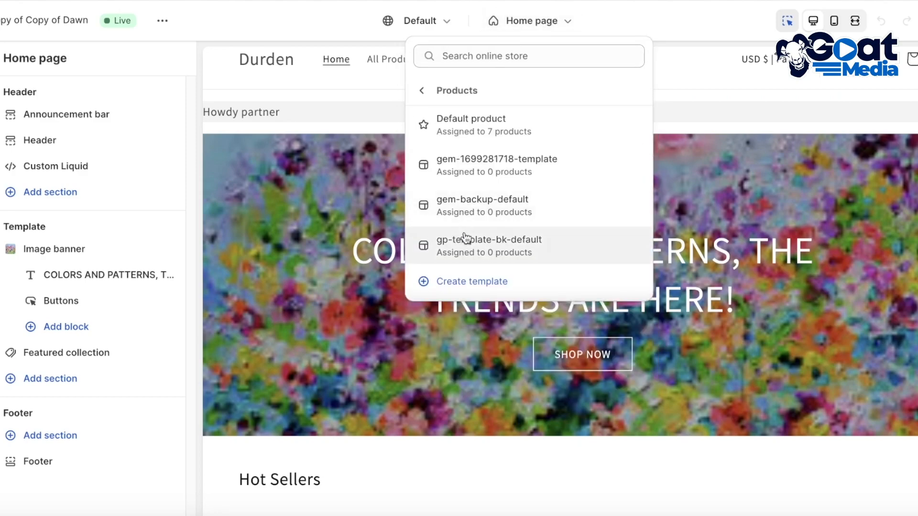
{"action": "left_click", "coordinate": [467, 237]}
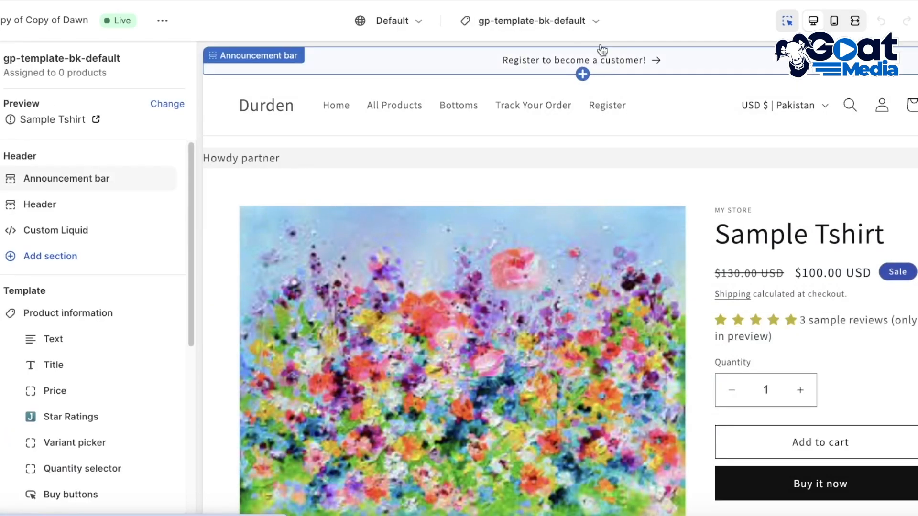
{"action": "left_click", "coordinate": [550, 20]}
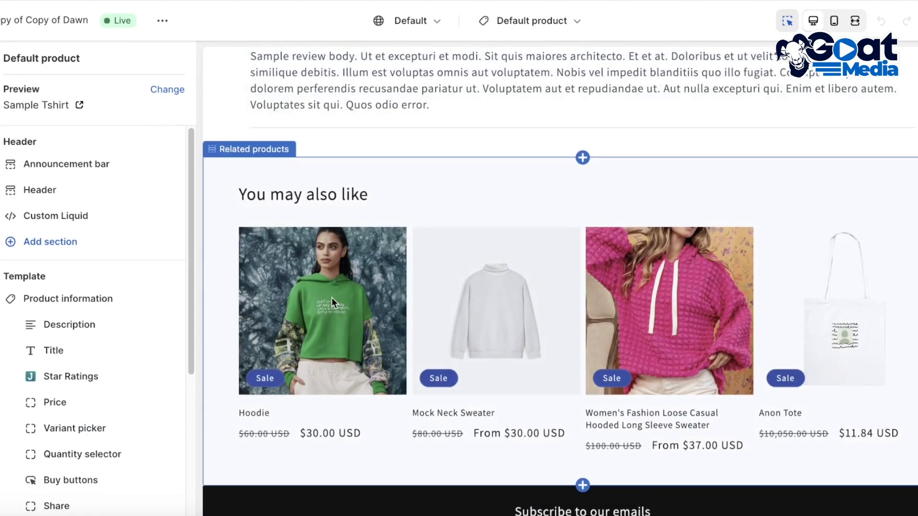
Preview the Women's Fashion Loose Casual Hooded Long Sleeve Sweater in the template and inspect its Description block
{"action": "left_click", "coordinate": [676, 324]}
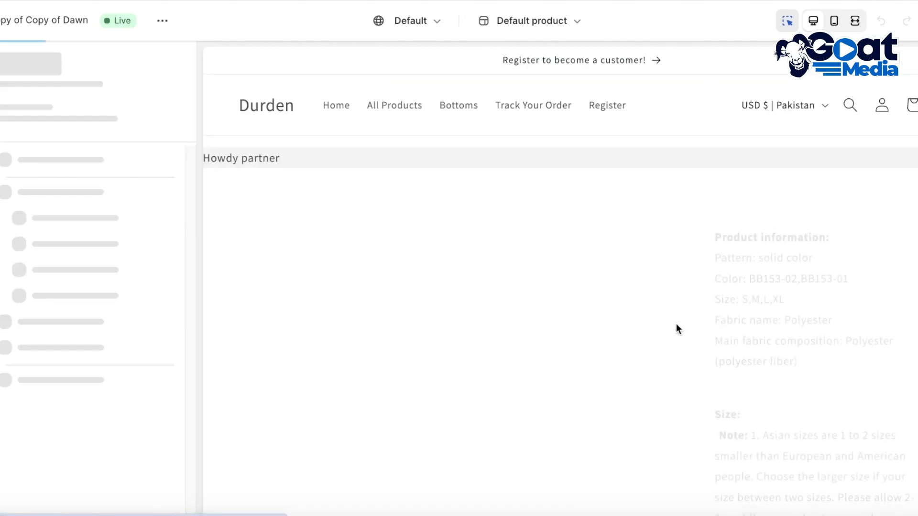
{"action": "scroll", "coordinate": [788, 287], "scroll_direction": "down", "scroll_amount": 10}
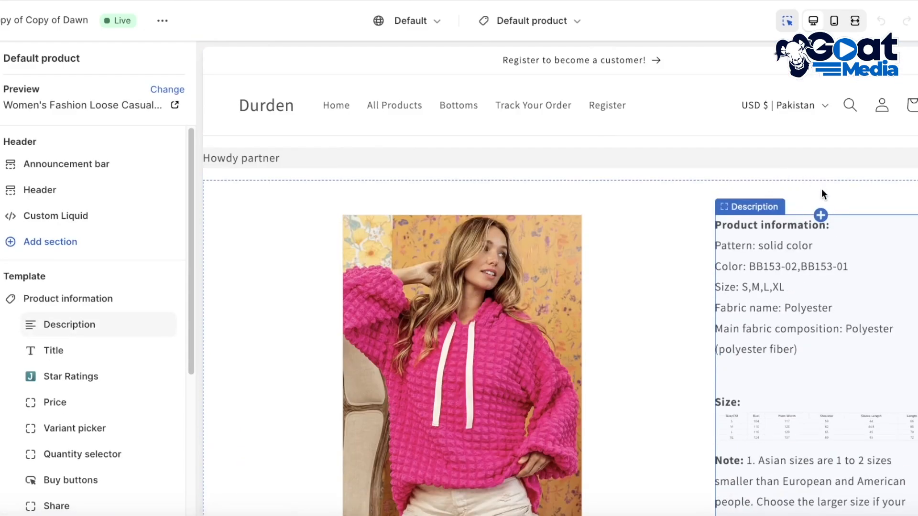
{"action": "left_click", "coordinate": [808, 302]}
{"action": "scroll", "coordinate": [808, 302], "scroll_direction": "down", "scroll_amount": 5}
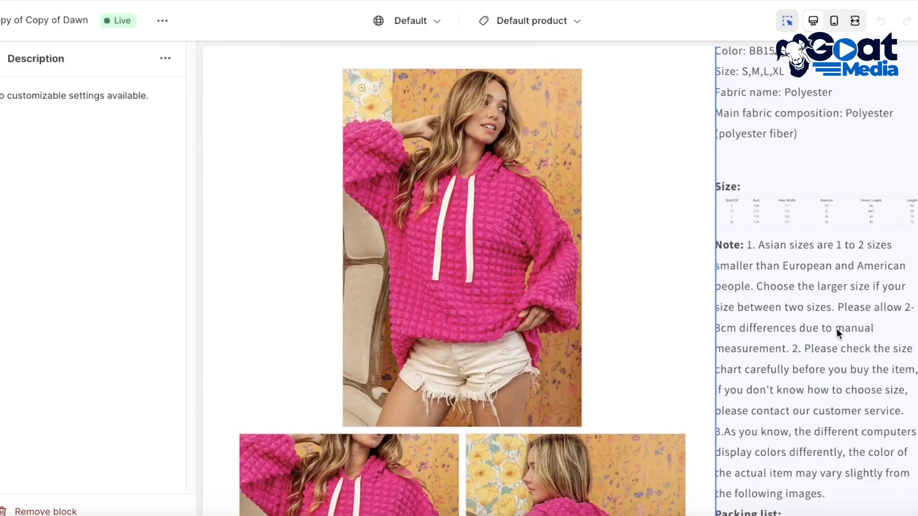
{"action": "scroll", "coordinate": [844, 304], "scroll_direction": "down", "scroll_amount": 8}
{"action": "left_click", "coordinate": [4, 59]}
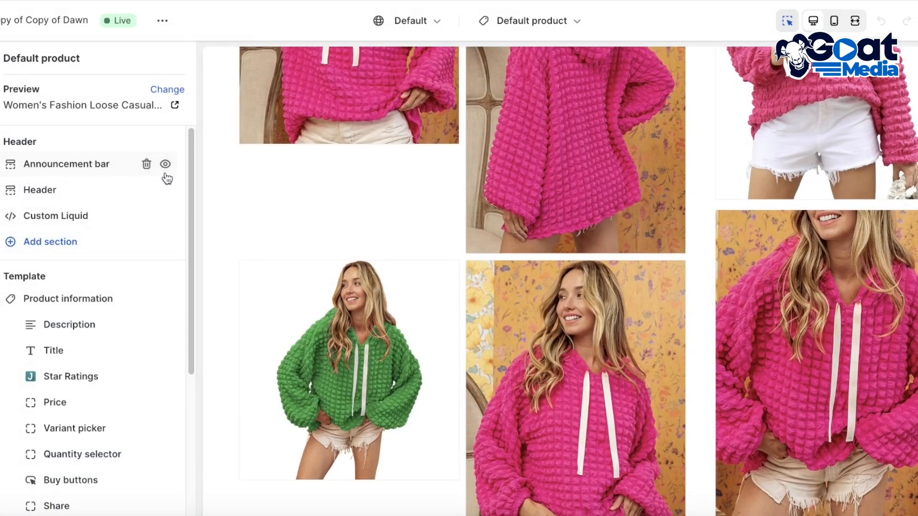
Delete the Description block from Product information, check the star ratings in the preview and save the template
{"action": "scroll", "coordinate": [100, 246], "scroll_direction": "down", "scroll_amount": 1}
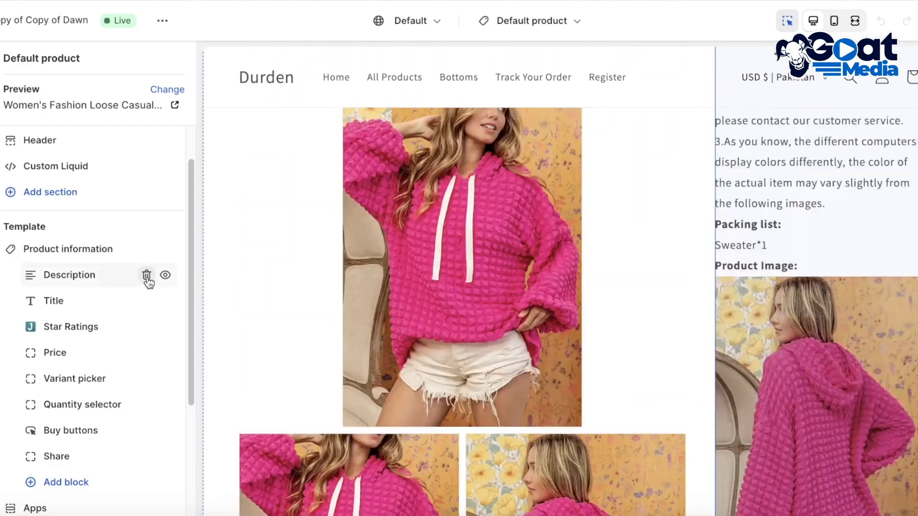
{"action": "left_click", "coordinate": [147, 275]}
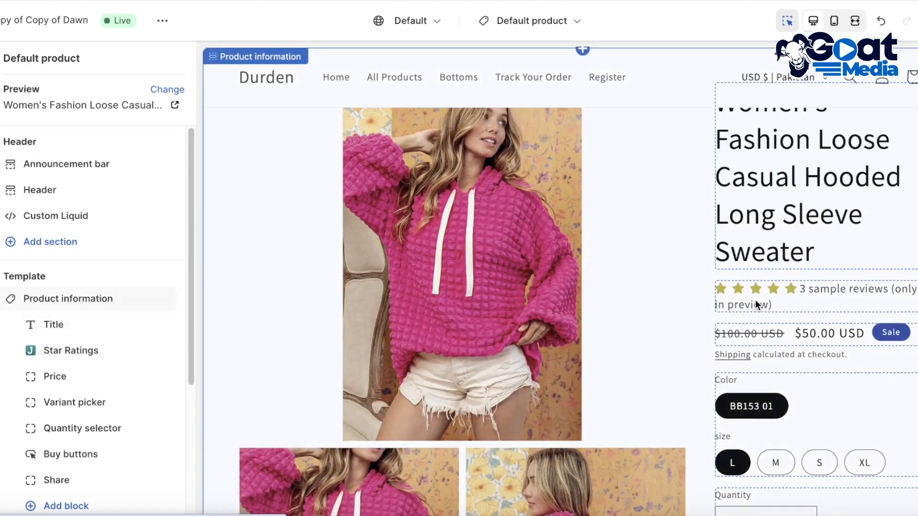
{"action": "scroll", "coordinate": [813, 306], "scroll_direction": "down", "scroll_amount": 5}
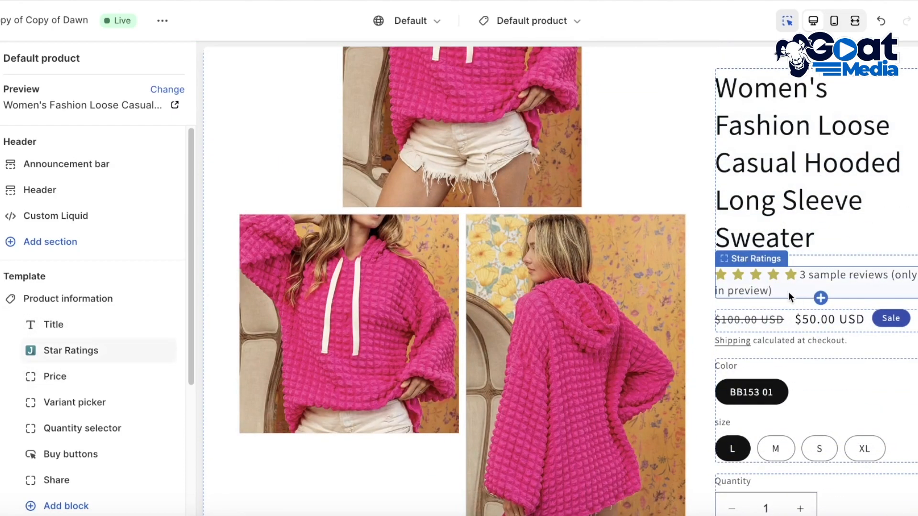
{"action": "scroll", "coordinate": [76, 368], "scroll_direction": "down", "scroll_amount": 5}
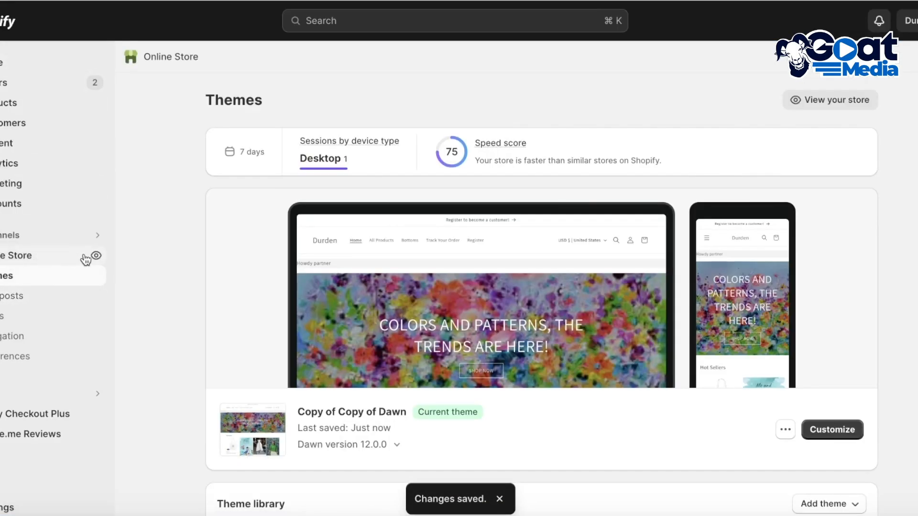
Open the live store and examine the women's hooded sweater page down to its Customer Reviews section
{"action": "left_click", "coordinate": [94, 258]}
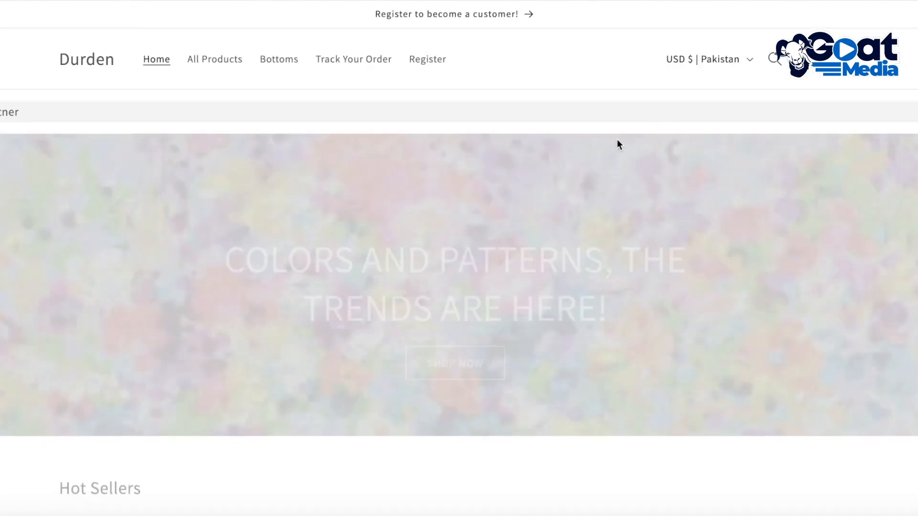
{"action": "scroll", "coordinate": [508, 253], "scroll_direction": "down", "scroll_amount": 10}
{"action": "left_click", "coordinate": [509, 311]}
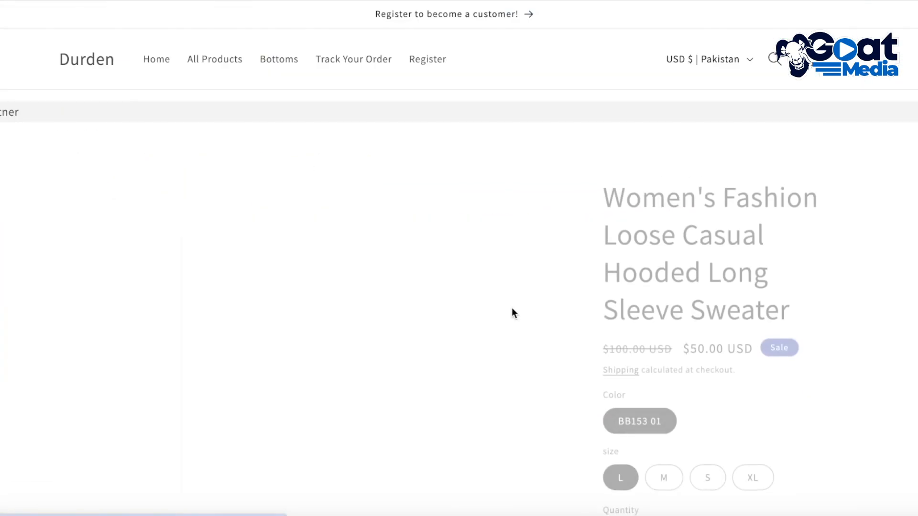
{"action": "scroll", "coordinate": [761, 266], "scroll_direction": "down", "scroll_amount": 7}
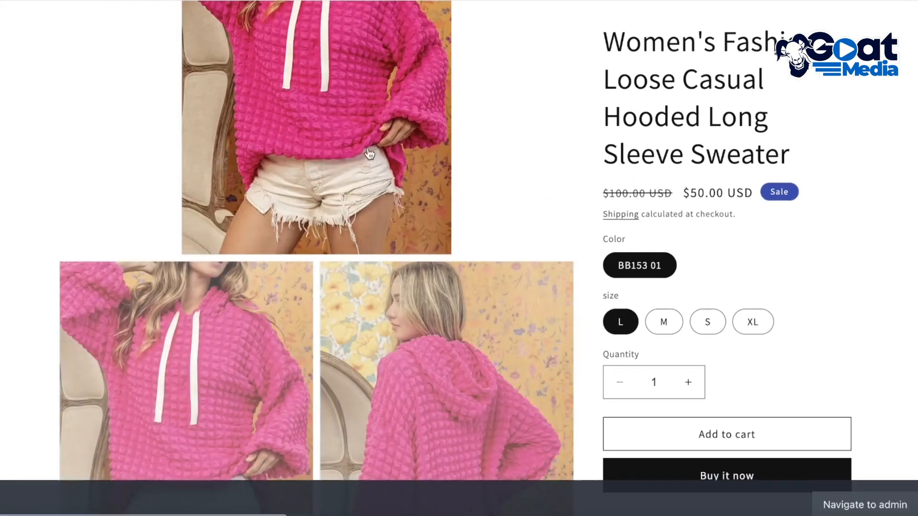
{"action": "left_click", "coordinate": [191, 1]}
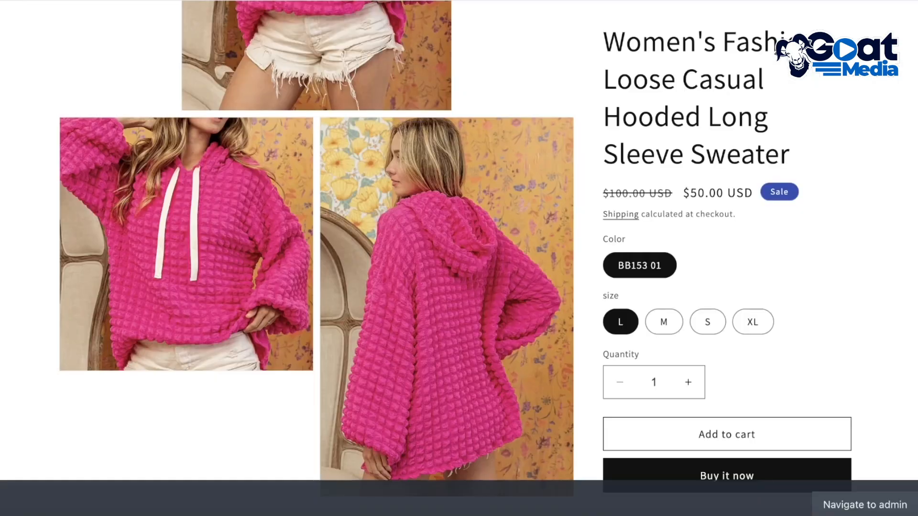
{"action": "scroll", "coordinate": [266, 170], "scroll_direction": "up", "scroll_amount": 5}
{"action": "scroll", "coordinate": [291, 196], "scroll_direction": "down", "scroll_amount": 10}
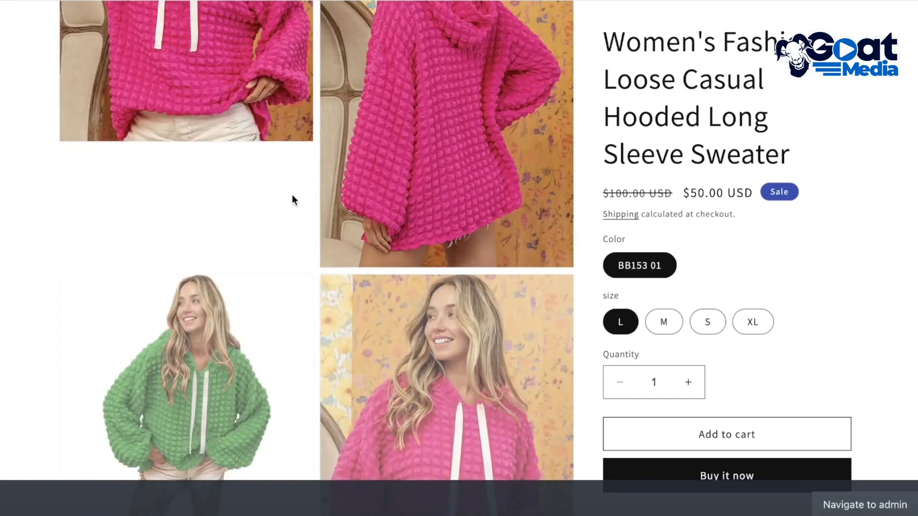
{"action": "scroll", "coordinate": [259, 204], "scroll_direction": "down", "scroll_amount": 7}
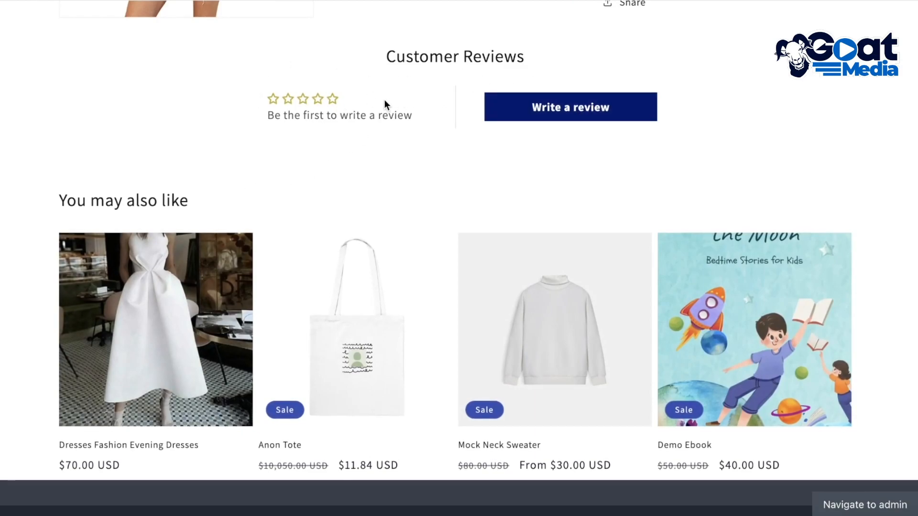
Open the sweater's review form, look through its fields and try submitting it with the text fields empty
{"action": "left_click", "coordinate": [589, 110]}
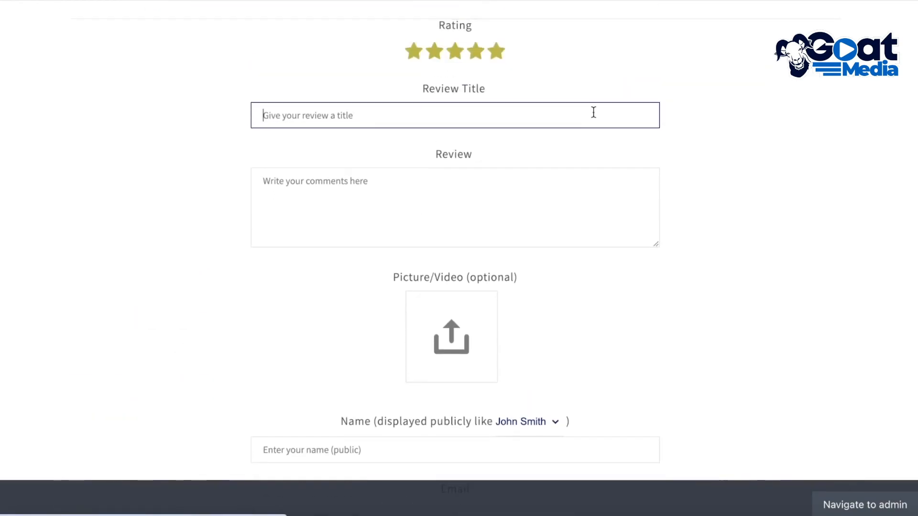
{"action": "scroll", "coordinate": [721, 142], "scroll_direction": "up", "scroll_amount": 14}
{"action": "scroll", "coordinate": [715, 163], "scroll_direction": "down", "scroll_amount": 10}
{"action": "scroll", "coordinate": [598, 288], "scroll_direction": "down", "scroll_amount": 10}
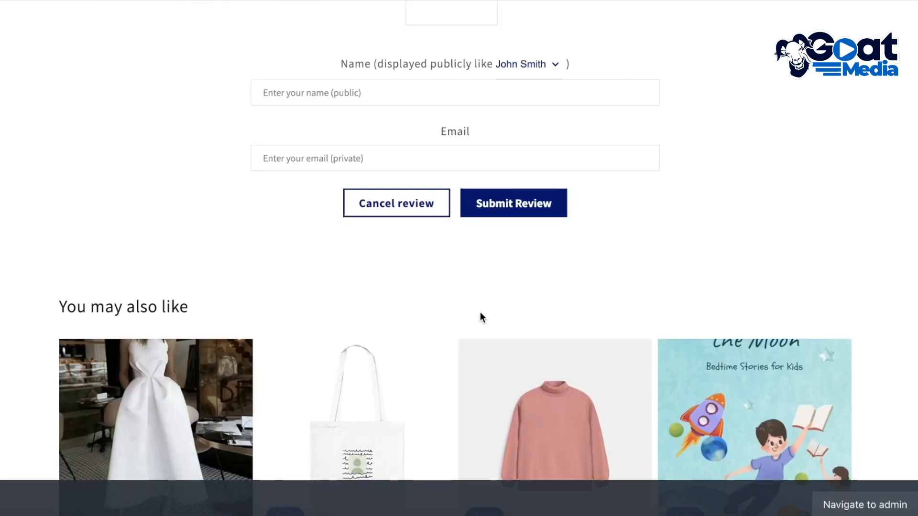
{"action": "left_click", "coordinate": [492, 203]}
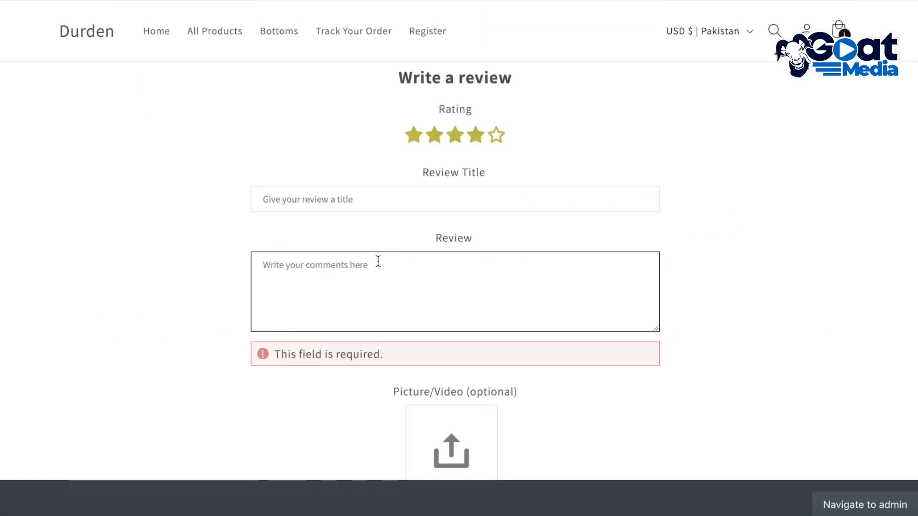
Enter "d" as the review text and as the review title, and fill in the reviewer's public name
{"action": "type", "text": "d"}
{"action": "left_click", "coordinate": [355, 199]}
{"action": "scroll", "coordinate": [451, 286], "scroll_direction": "down", "scroll_amount": 12}
{"action": "left_click", "coordinate": [489, 30]}
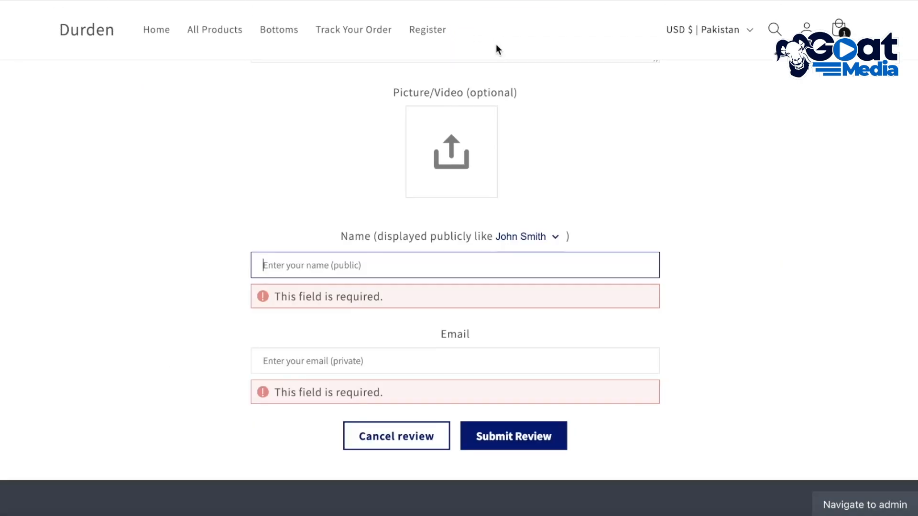
{"action": "type", "text": "asfdgfh"}
Fill in the reviewer's private email address with a valid one and submit the review
{"action": "left_click", "coordinate": [459, 359]}
{"action": "type", "text": "we"}
{"action": "left_click", "coordinate": [547, 412]}
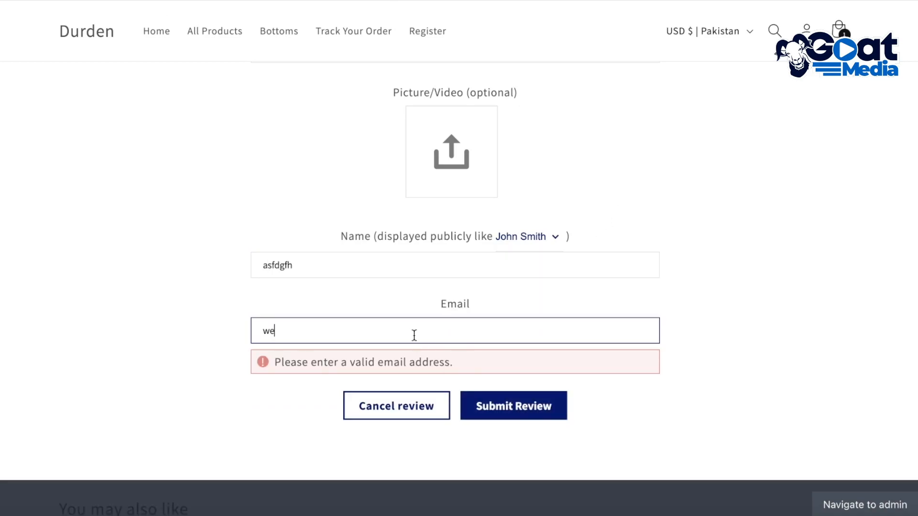
{"action": "left_click", "coordinate": [414, 337]}
{"action": "left_click", "coordinate": [410, 366]}
{"action": "left_click", "coordinate": [520, 379]}
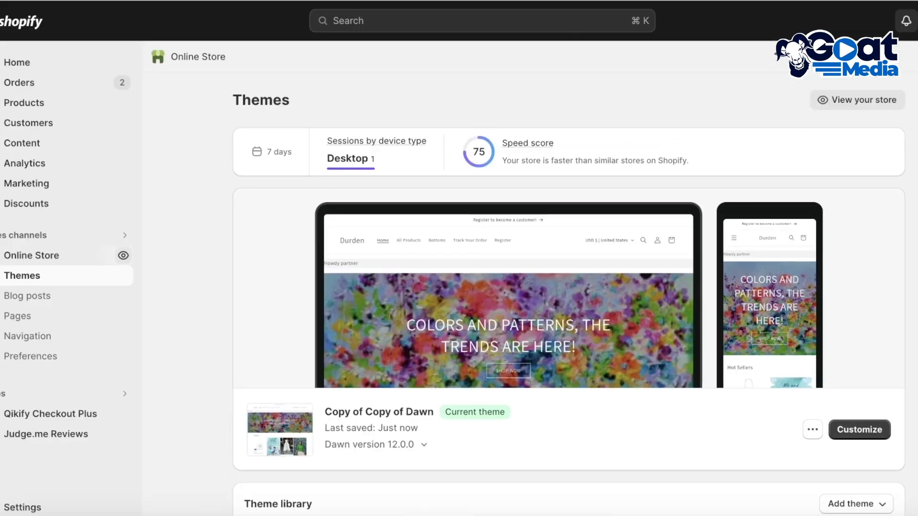
Open the Judge.me Reviews dashboard in the Shopify admin and examine the status options of the newest sweater review
{"action": "left_click", "coordinate": [76, 434]}
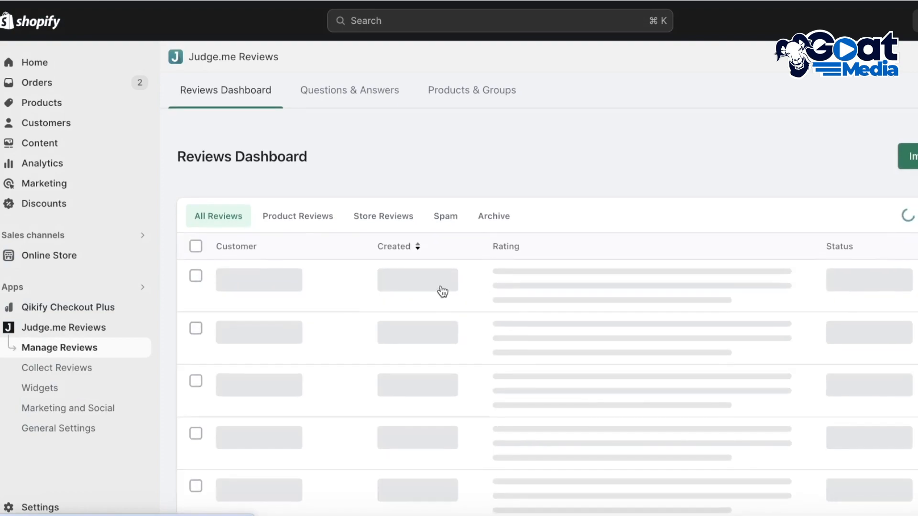
{"action": "scroll", "coordinate": [287, 277], "scroll_direction": "down", "scroll_amount": 2}
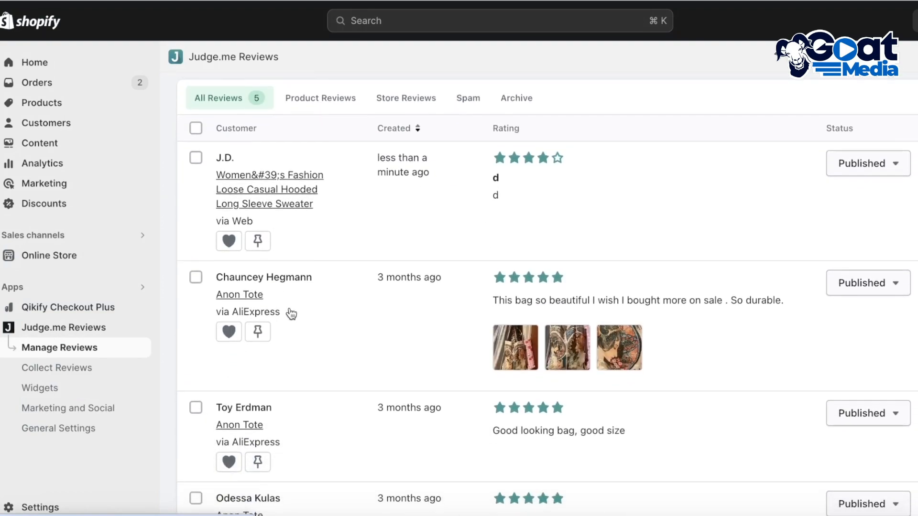
{"action": "left_click", "coordinate": [853, 162]}
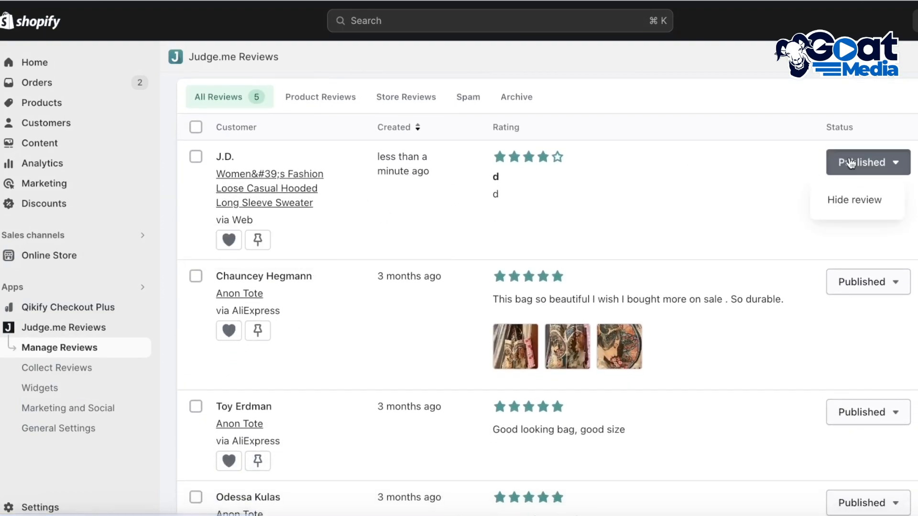
{"action": "left_click", "coordinate": [847, 165]}
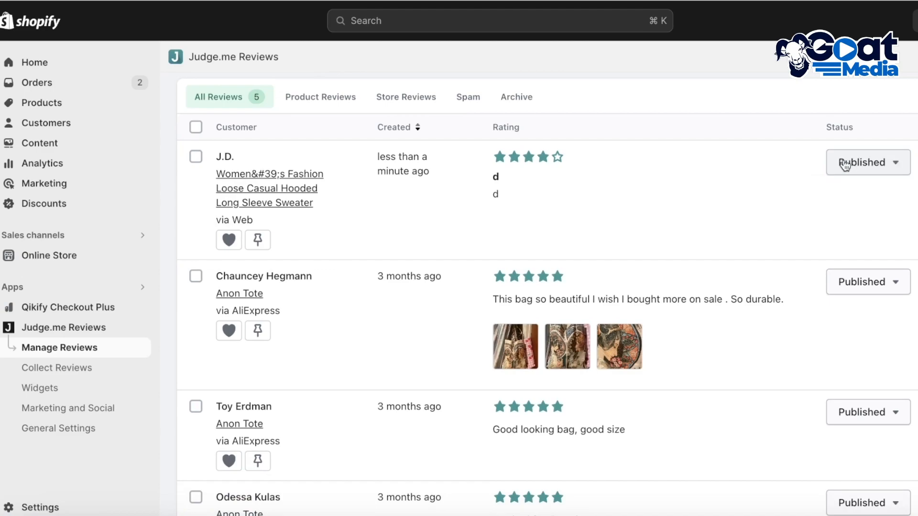
Select the newest sweater review and the Anon Tote review below it in the reviews list
{"action": "left_click", "coordinate": [195, 156]}
{"action": "left_click", "coordinate": [195, 277]}
{"action": "left_click", "coordinate": [510, 490]}
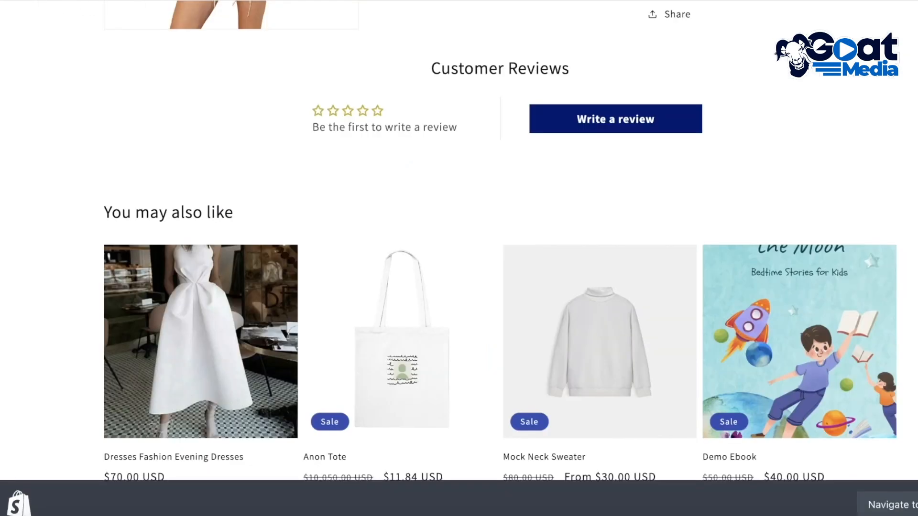
Check the star rating and customer reviews on the live women's hooded sweater page
{"action": "scroll", "coordinate": [429, 137], "scroll_direction": "down", "scroll_amount": 4}
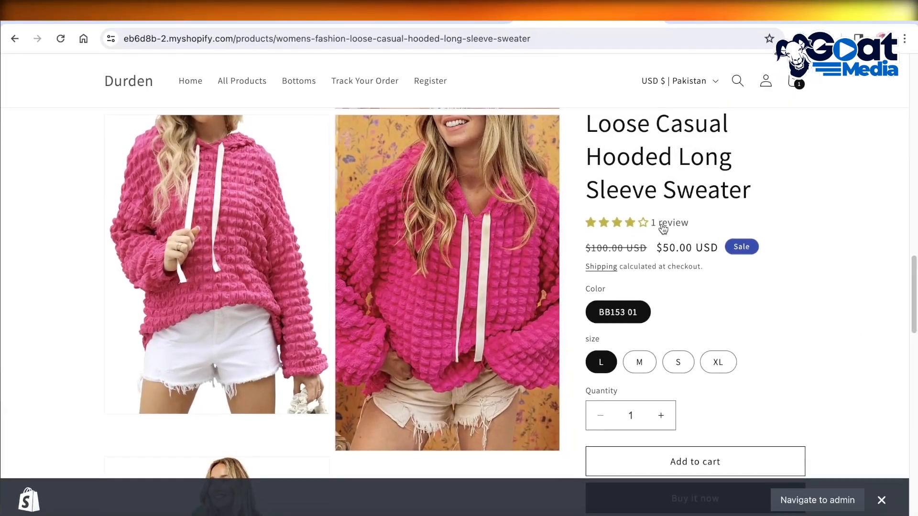